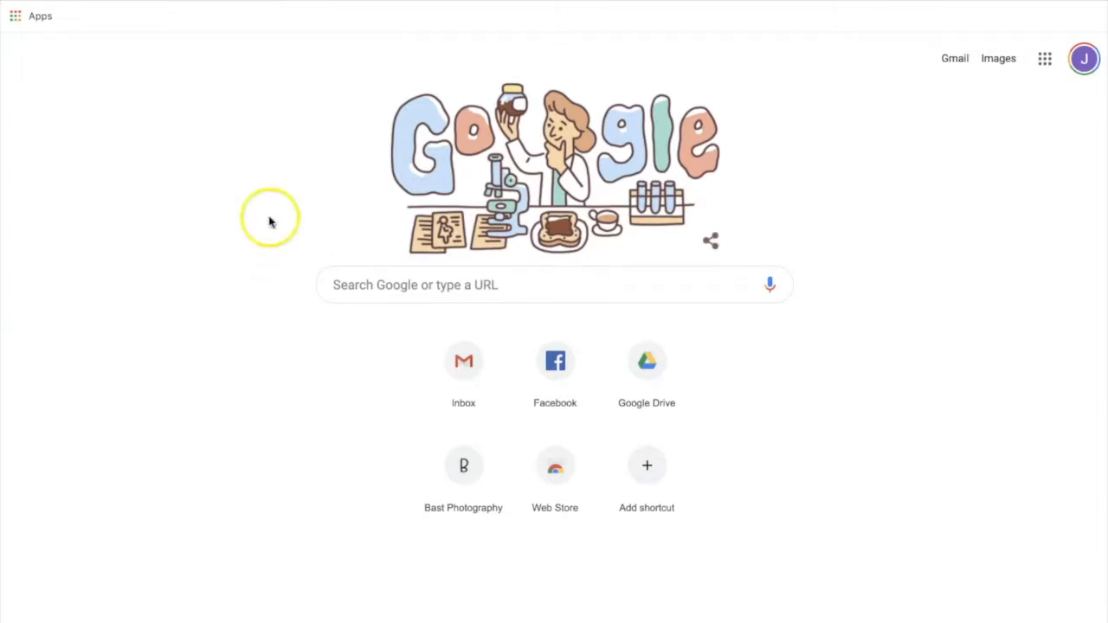
# Search Google for "tron legacy font generator" and open the Font Meme Tron Font Generator page.
pyautogui.write('Tron')
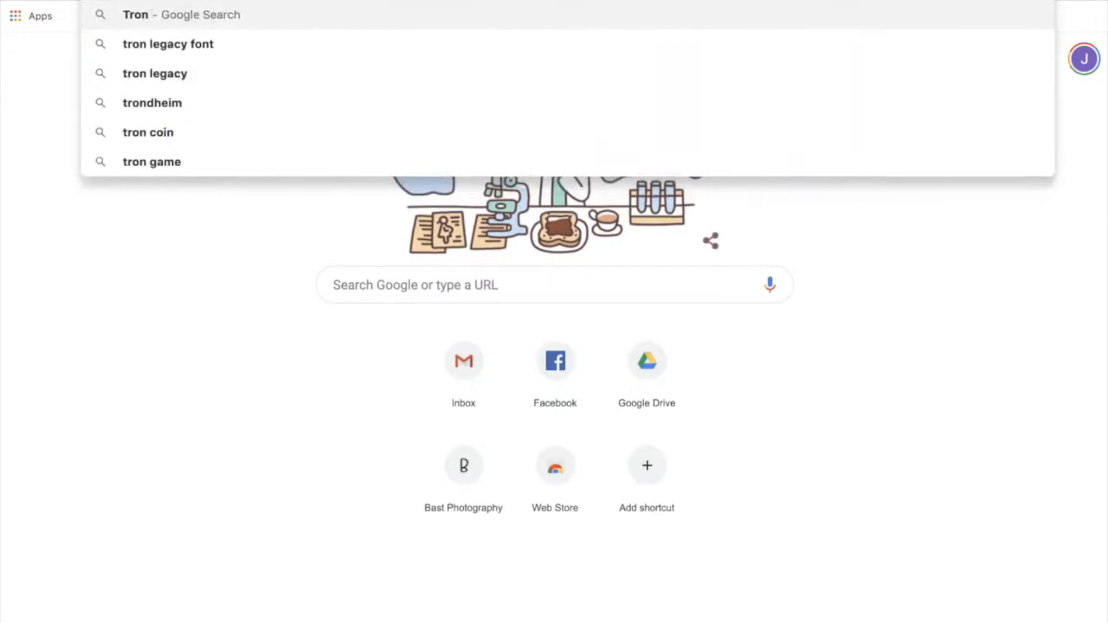
pyautogui.press('Return')
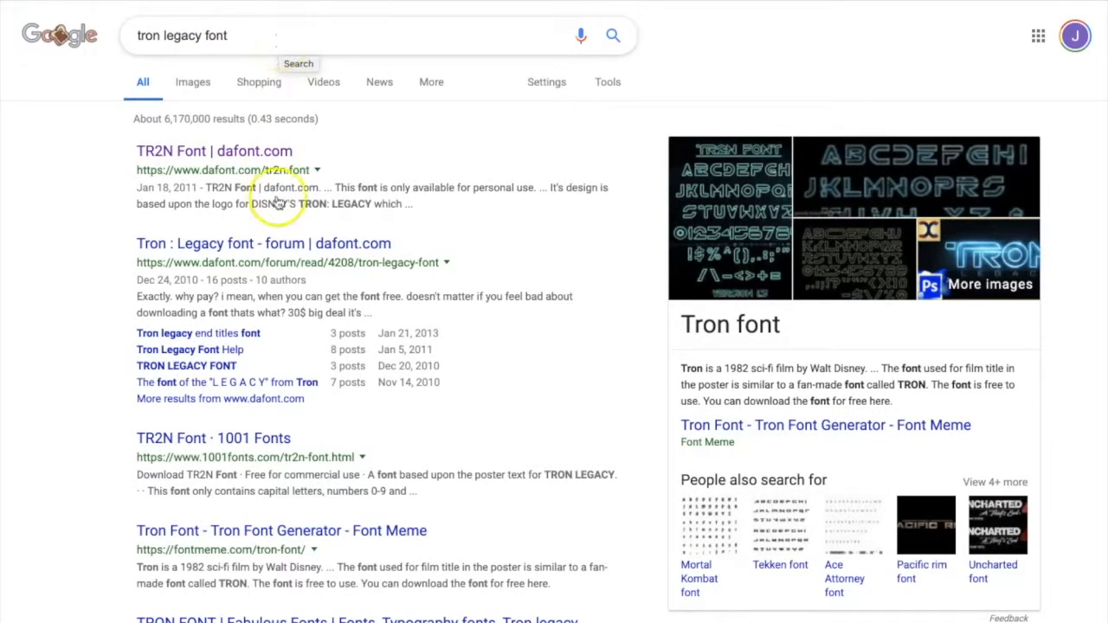
pyautogui.click(308, 47)
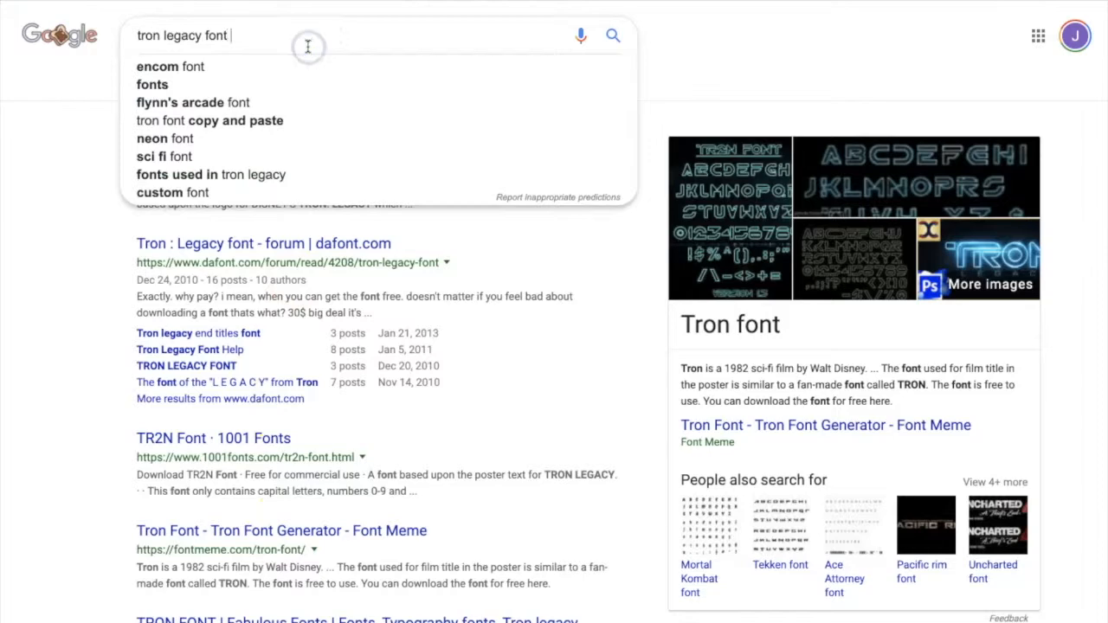
pyautogui.write('generator')
pyautogui.press('Return')
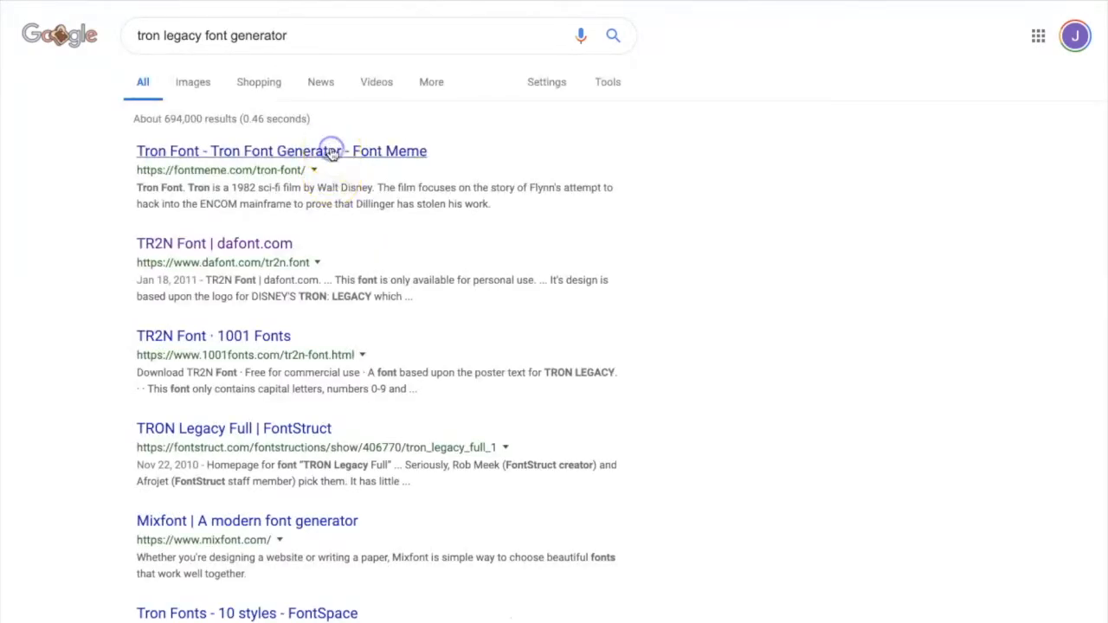
pyautogui.click(332, 152)
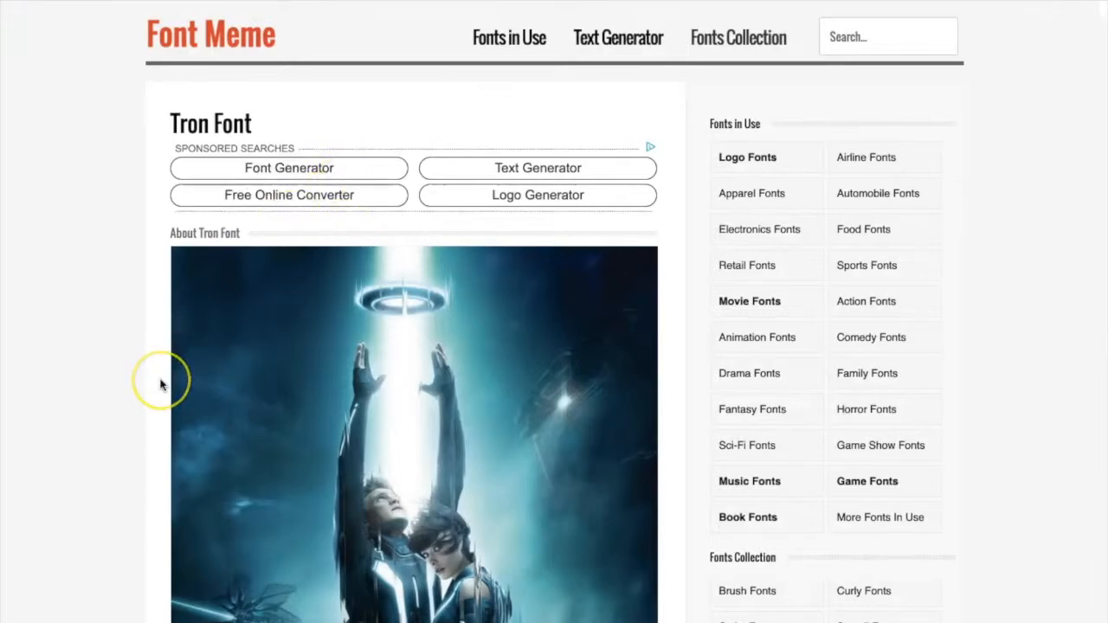
# Generate the word "Trap" as an image in the tron font and pull the image out of the page.
pyautogui.scroll(-15, 160, 385)
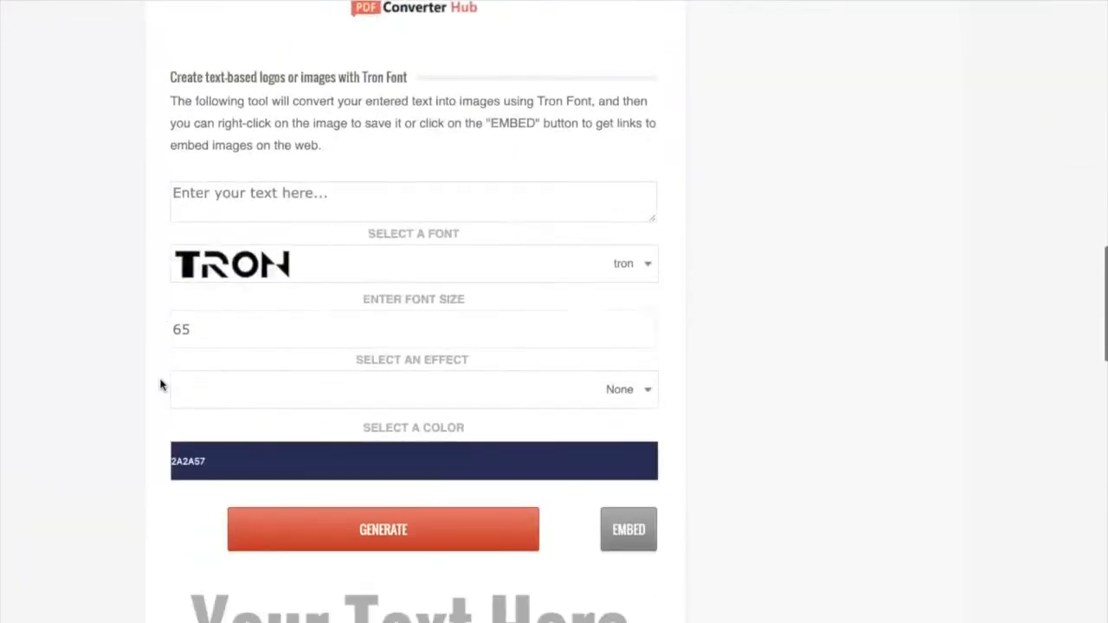
pyautogui.scroll(-2, 160, 385)
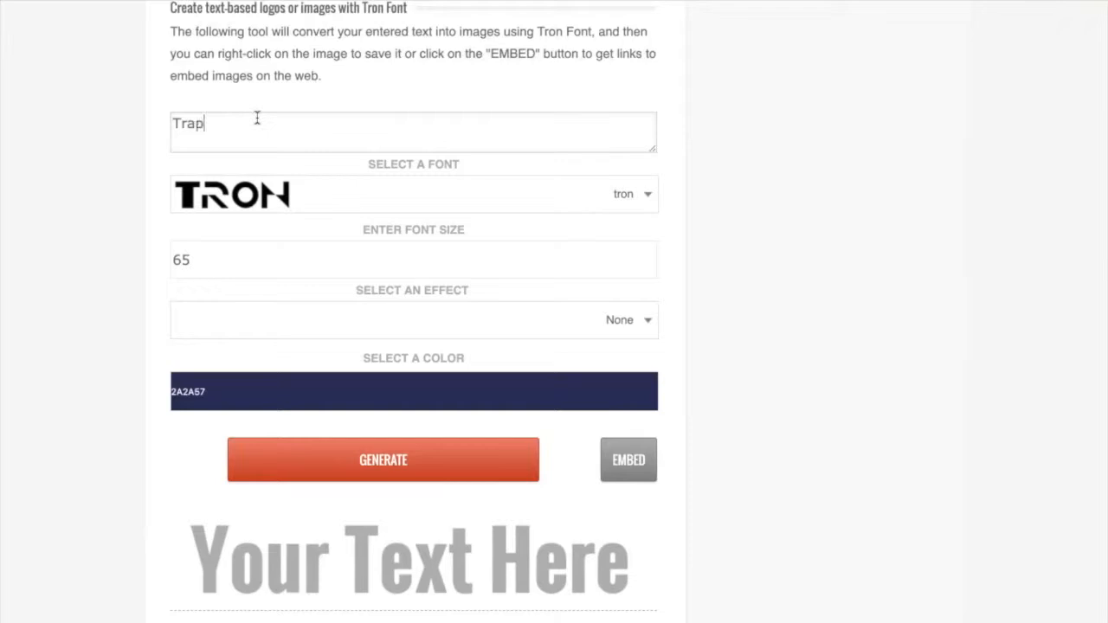
pyautogui.click(371, 458)
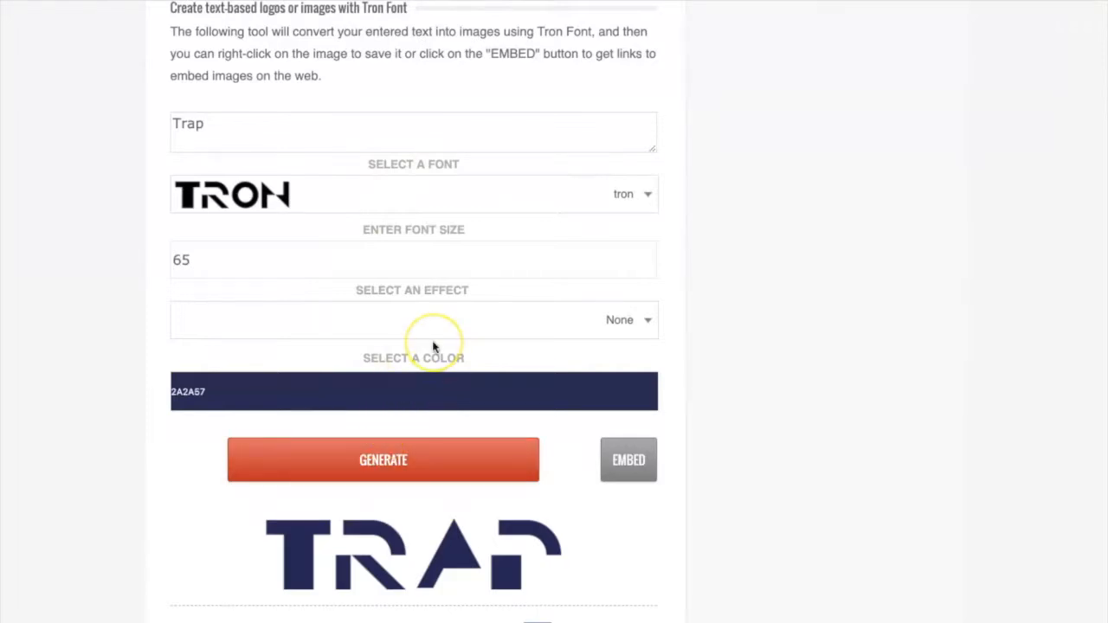
pyautogui.scroll(-3, 428, 346)
pyautogui.moveTo(248, 435)
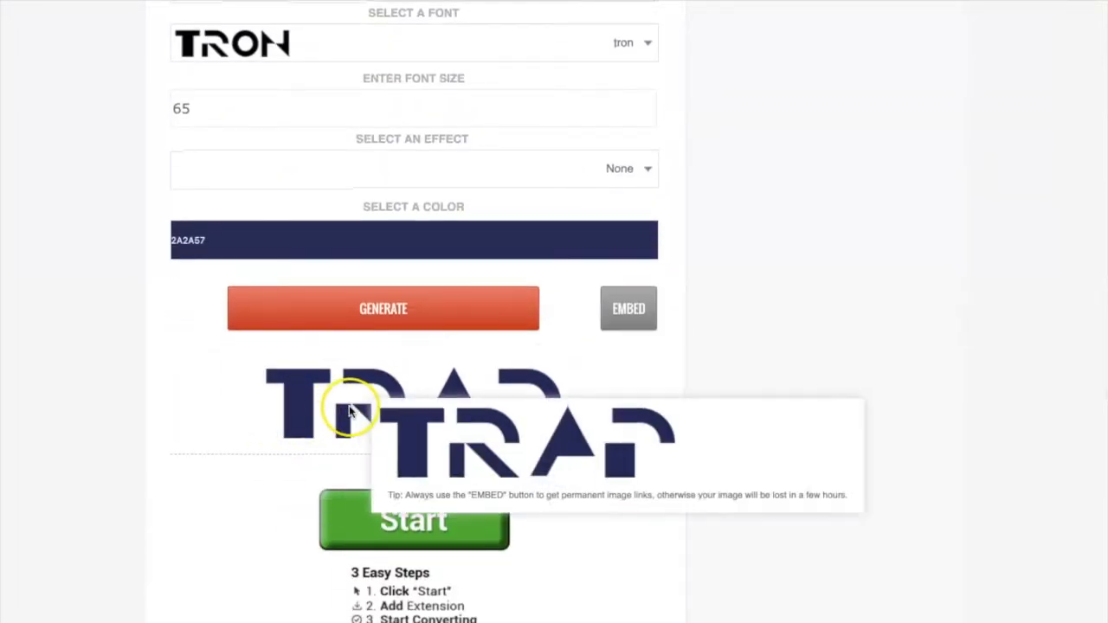
pyautogui.moveTo(351, 410); pyautogui.dragTo(0, 412)
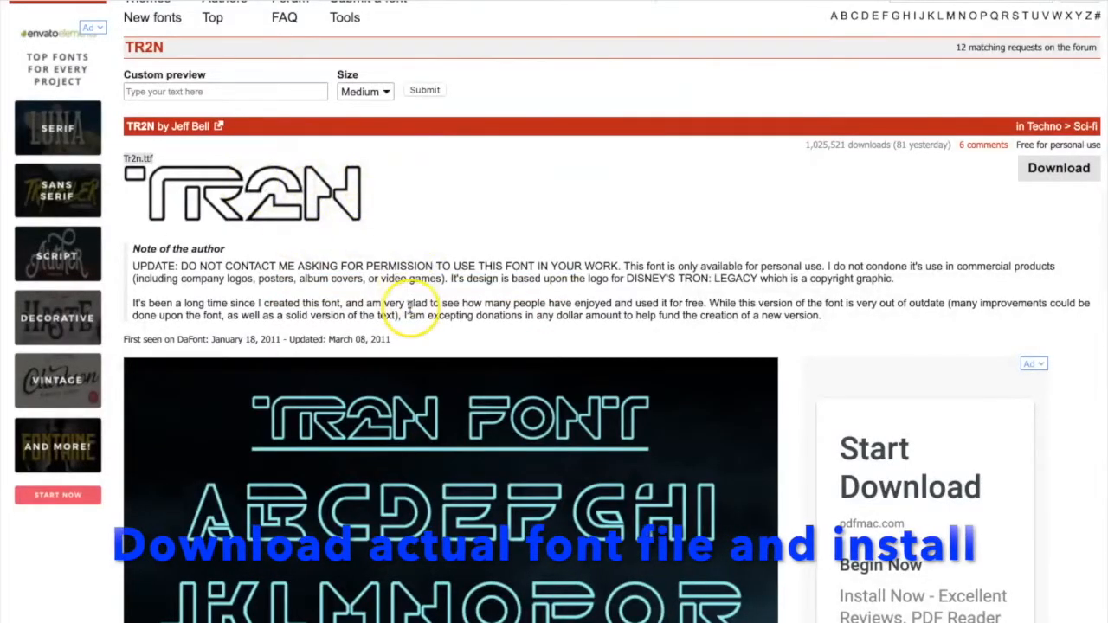
# Download the TR2N font from its dafont page.
pyautogui.scroll(-2, 539, 215)
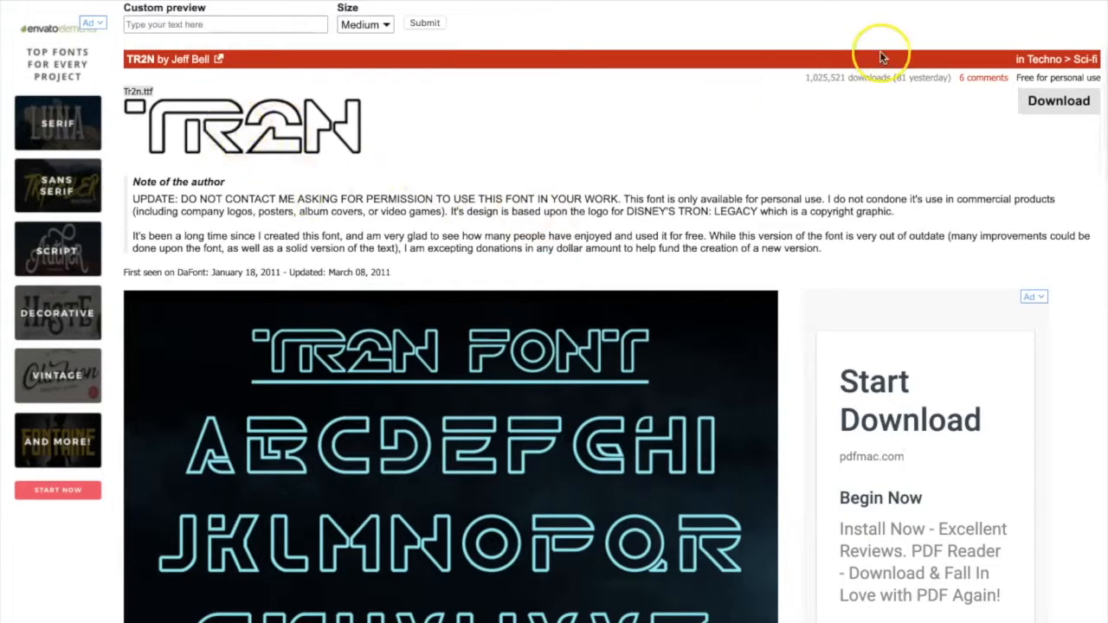
pyautogui.click(1058, 102)
pyautogui.scroll(-1, 524, 229)
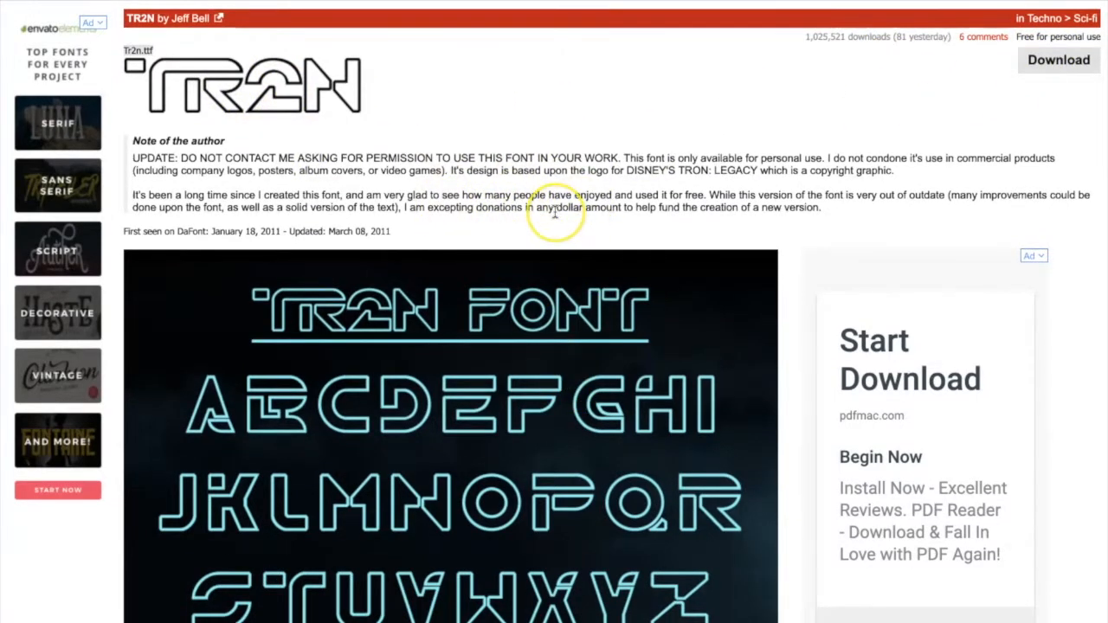
# Examine the TR2N font's preview of letters, numbers and symbols and the author's usage note.
pyautogui.scroll(-3, 555, 212)
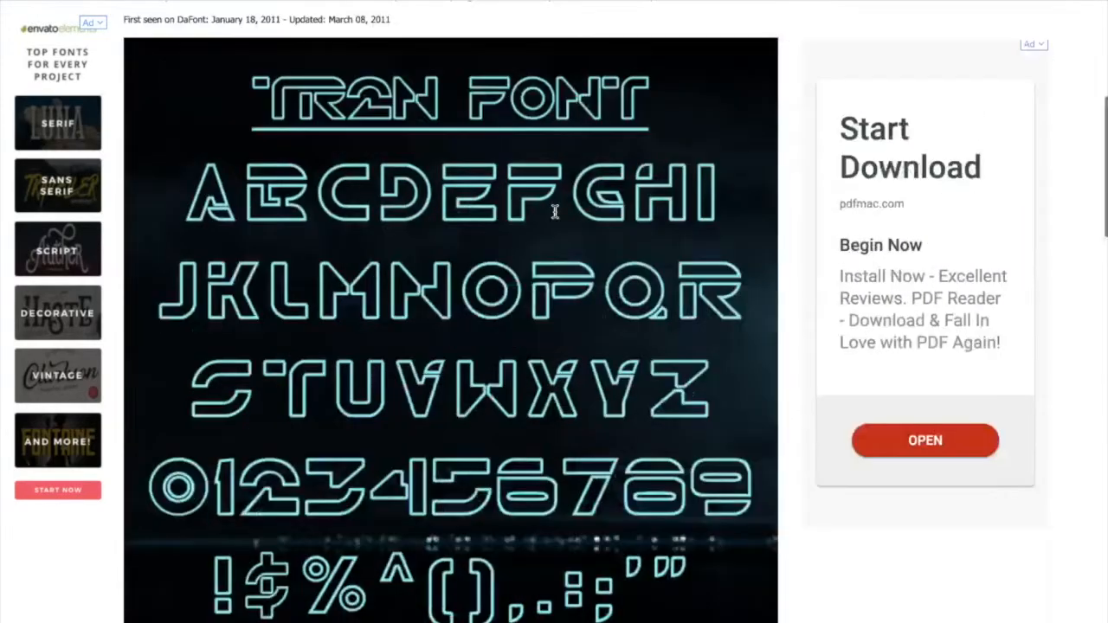
pyautogui.scroll(4, 555, 212)
pyautogui.scroll(-1, 555, 212)
pyautogui.scroll(2, 555, 212)
pyautogui.scroll(1, 555, 212)
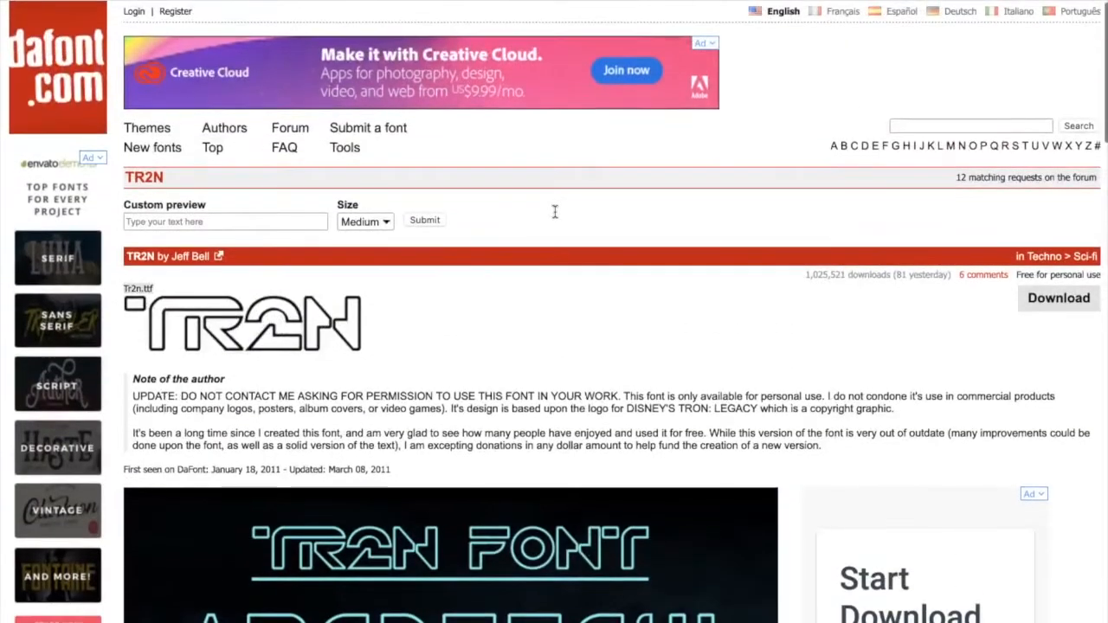
pyautogui.scroll(-2, 555, 212)
pyautogui.scroll(2, 554, 212)
pyautogui.scroll(-2, 554, 212)
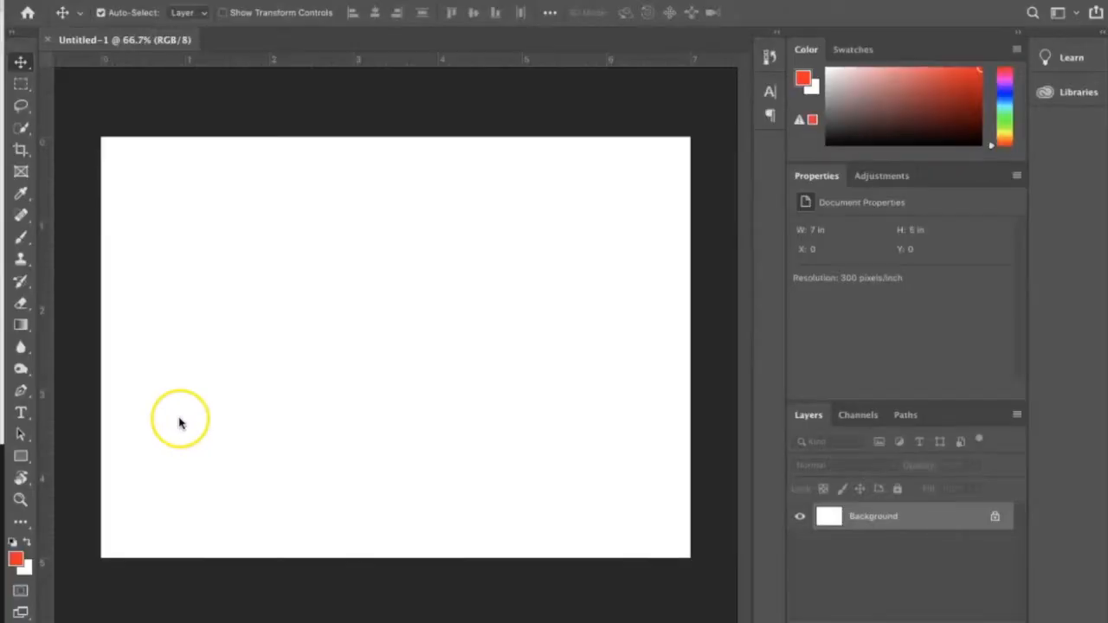
# Switch to Photoshop, set the Type tool's font to TR2N, and reset the foreground color to default black.
pyautogui.click(22, 413)
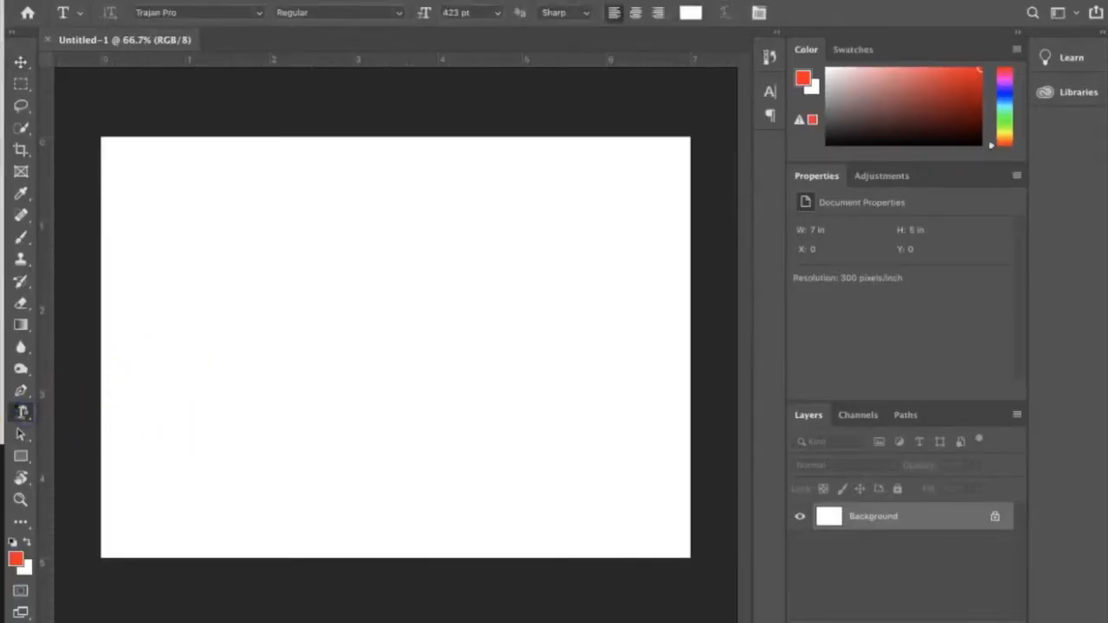
pyautogui.click(259, 14)
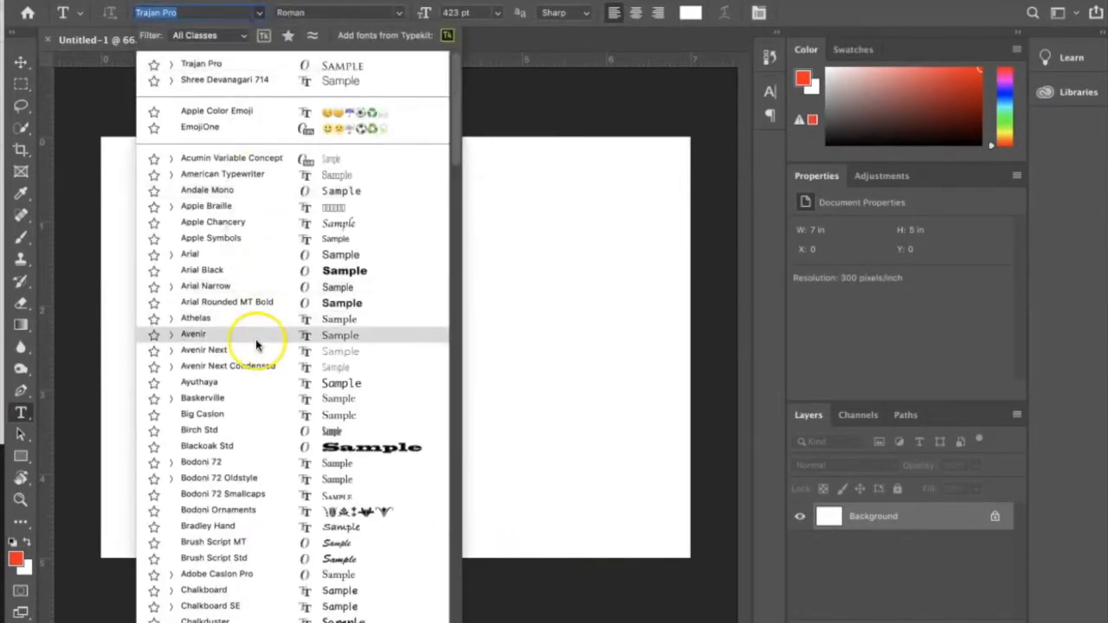
pyautogui.scroll(-2, 285, 223)
pyautogui.scroll(-10, 284, 222)
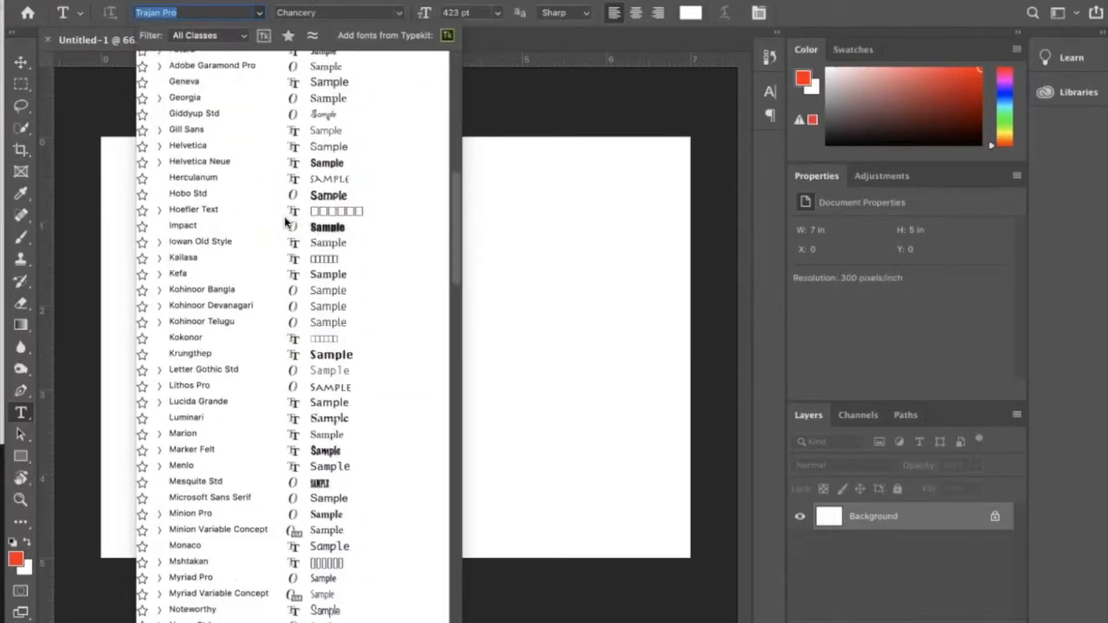
pyautogui.scroll(-15, 285, 223)
pyautogui.scroll(2, 285, 223)
pyautogui.click(240, 181)
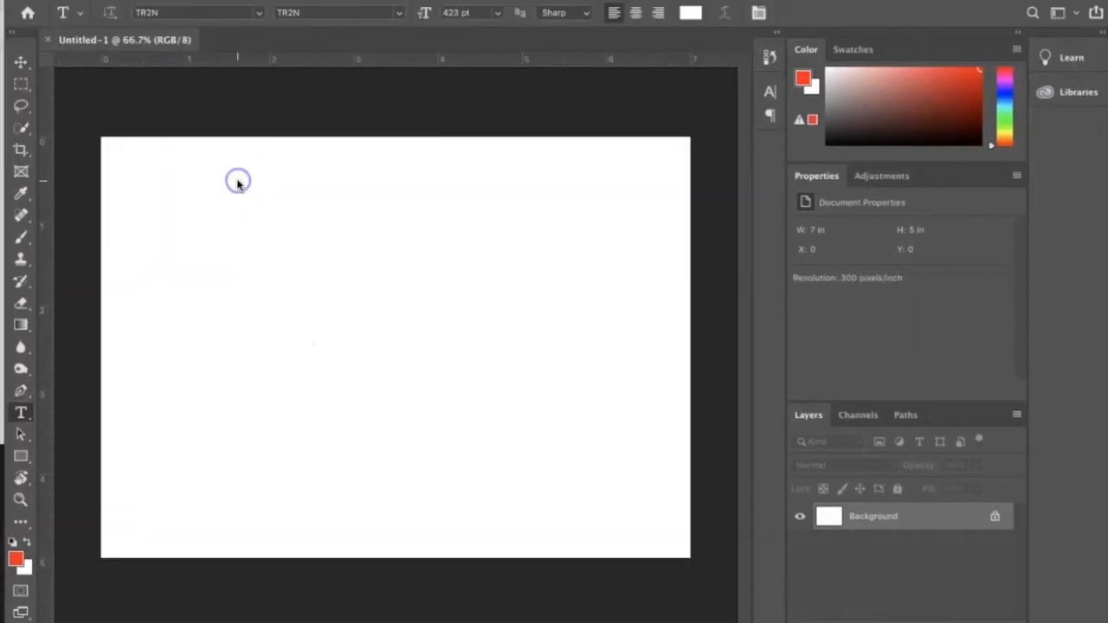
pyautogui.click(12, 543)
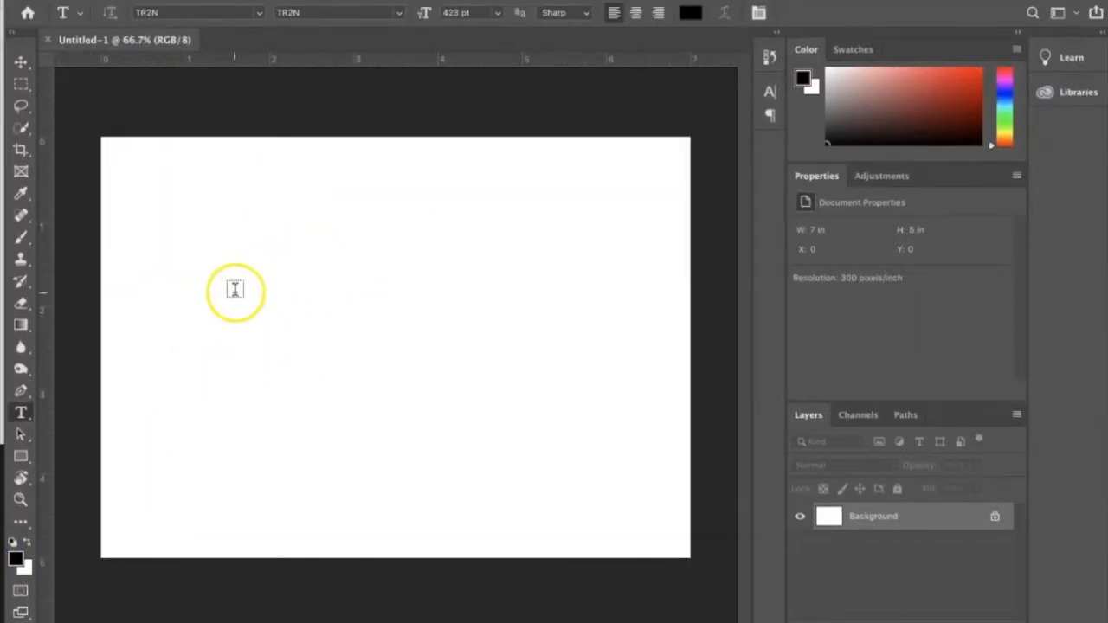
# Add a text layer reading "TRAP" on the canvas in TR2N at 47 pt.
pyautogui.click(236, 296)
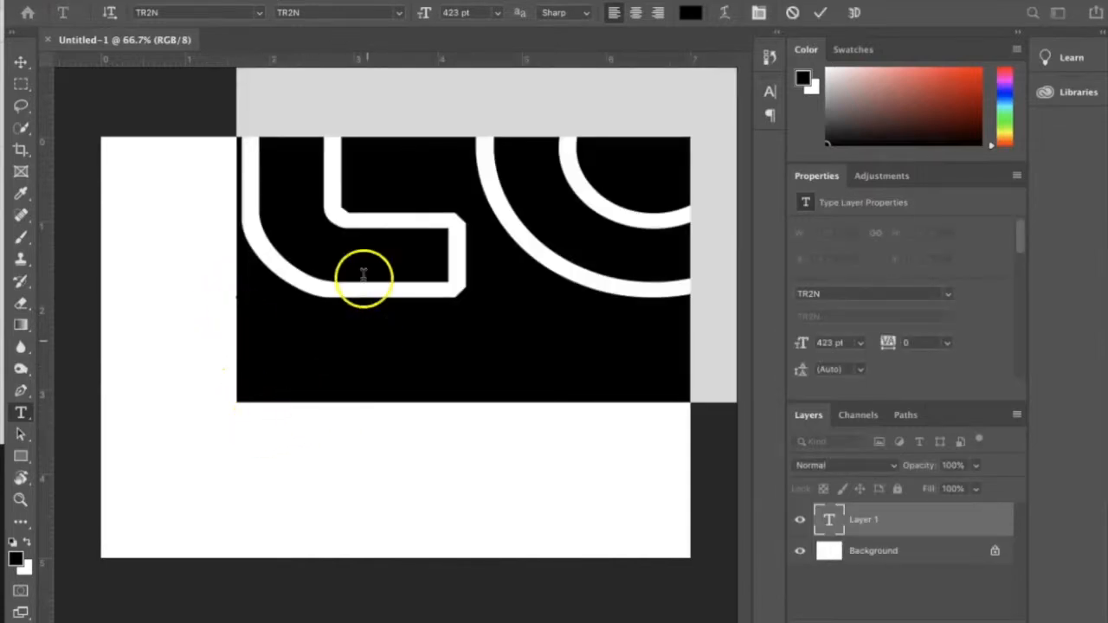
pyautogui.moveTo(425, 20); pyautogui.dragTo(111, 12)
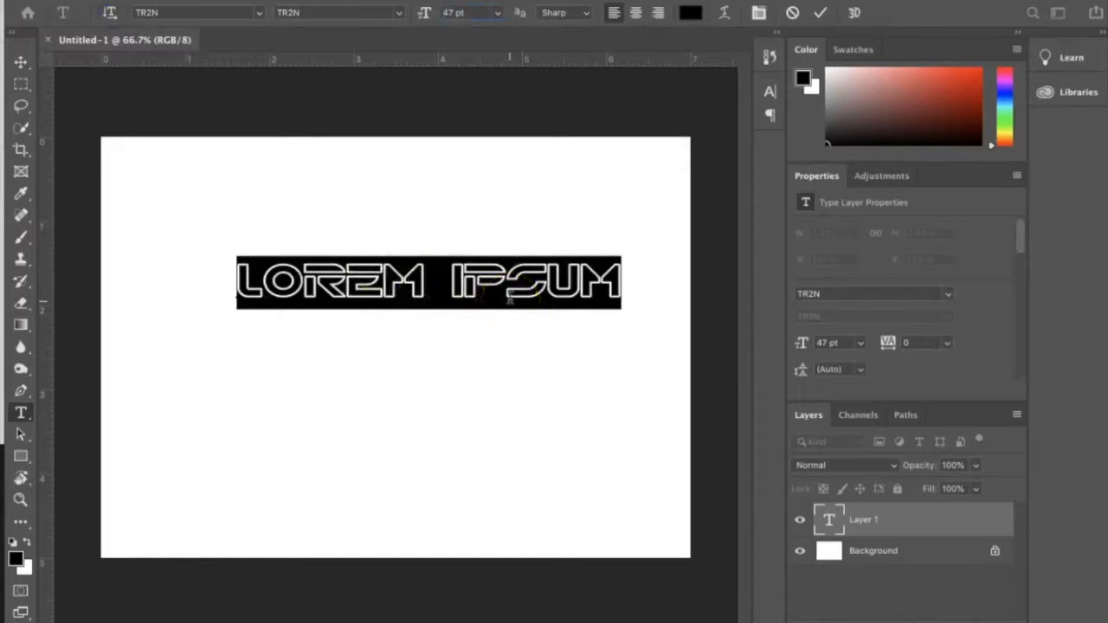
pyautogui.write('TRAP')
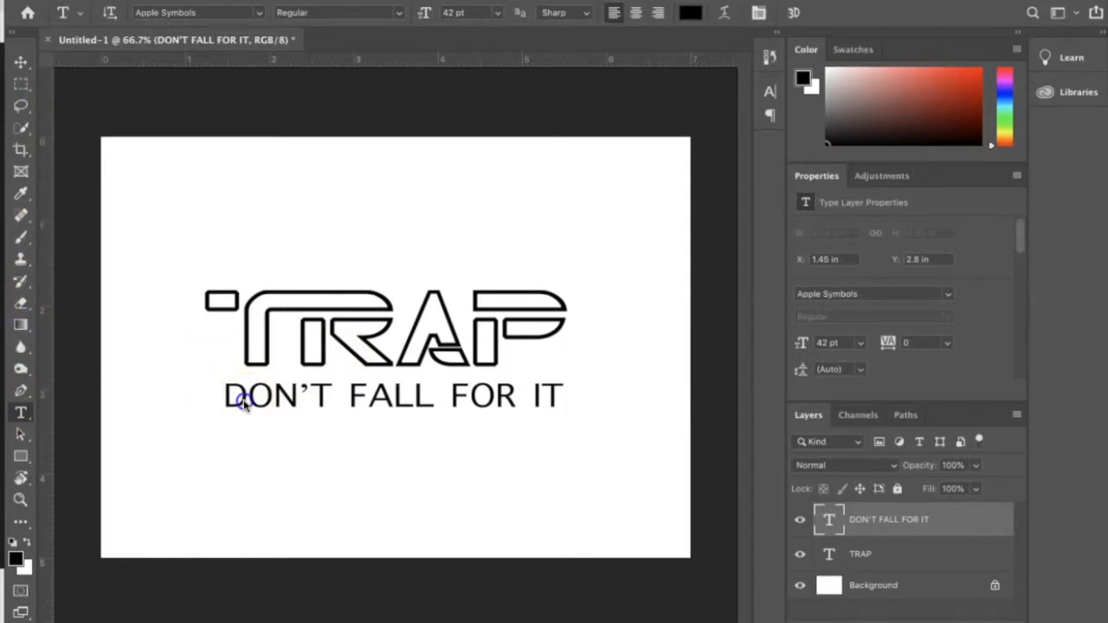
# Set the "DON'T FALL FOR IT" line's tracking to 220 and its font size to 27 pt.
pyautogui.moveTo(225, 395); pyautogui.dragTo(563, 381)
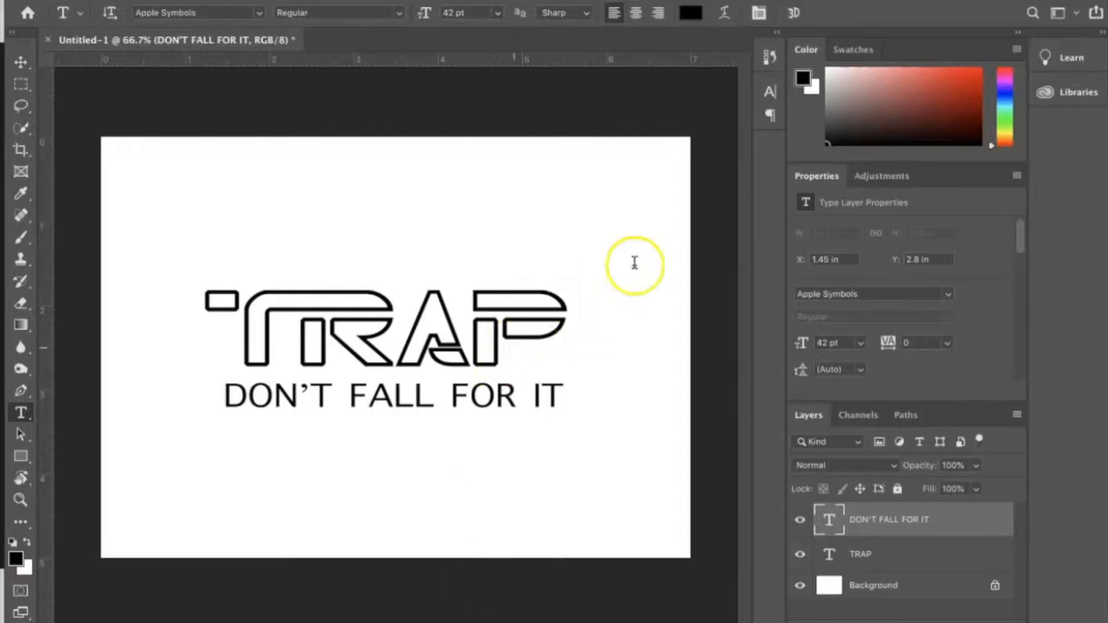
pyautogui.click(758, 12)
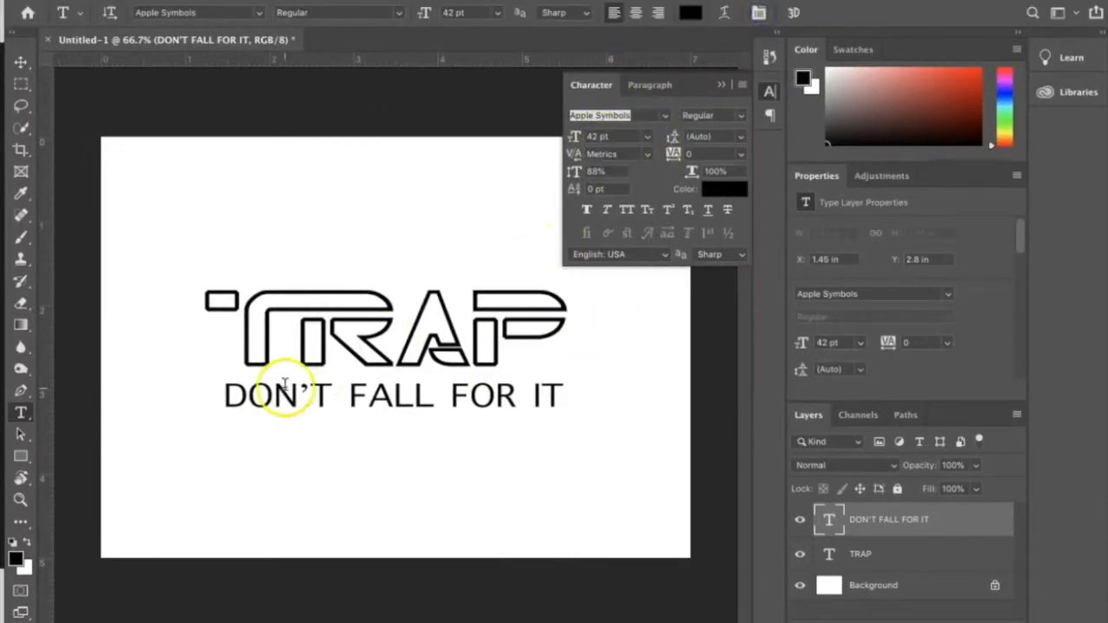
pyautogui.moveTo(227, 394); pyautogui.dragTo(573, 395)
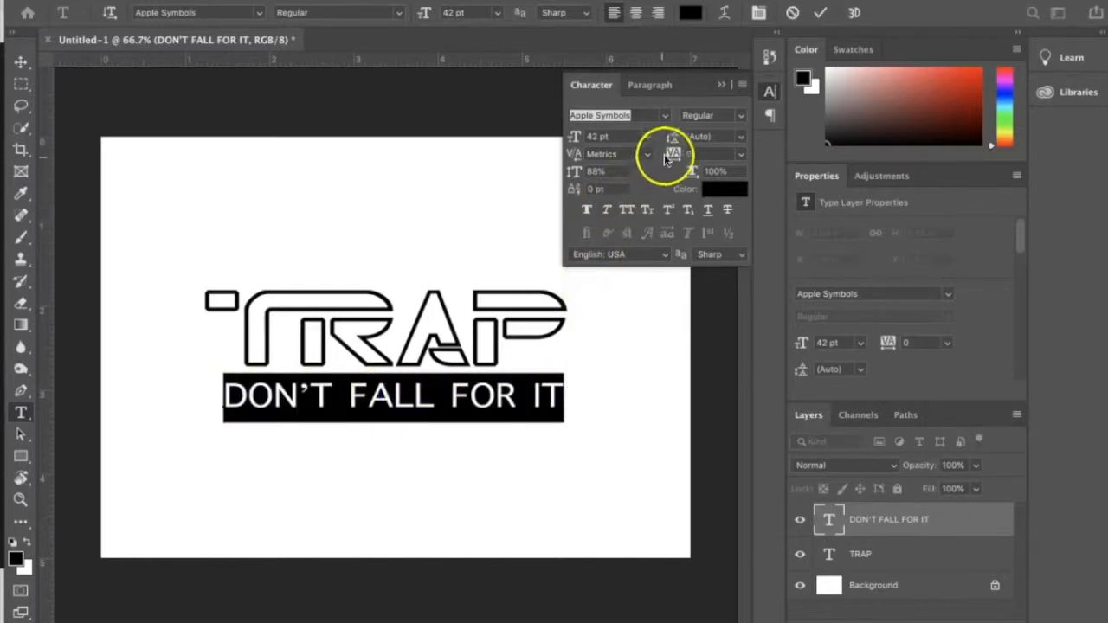
pyautogui.moveTo(670, 154); pyautogui.dragTo(674, 149)
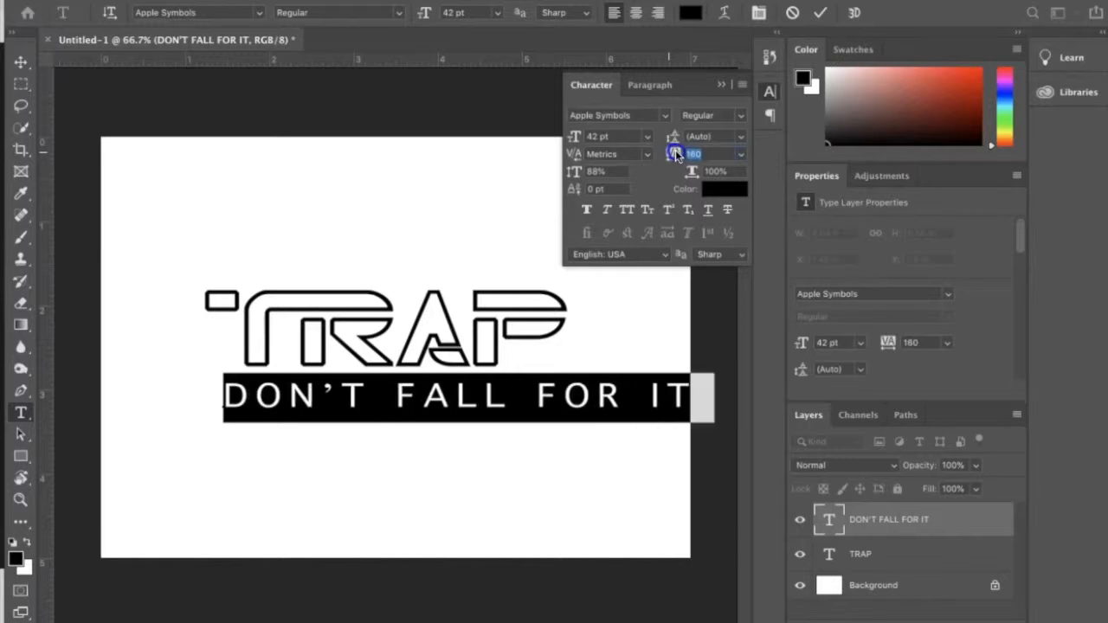
pyautogui.moveTo(676, 152); pyautogui.dragTo(677, 153)
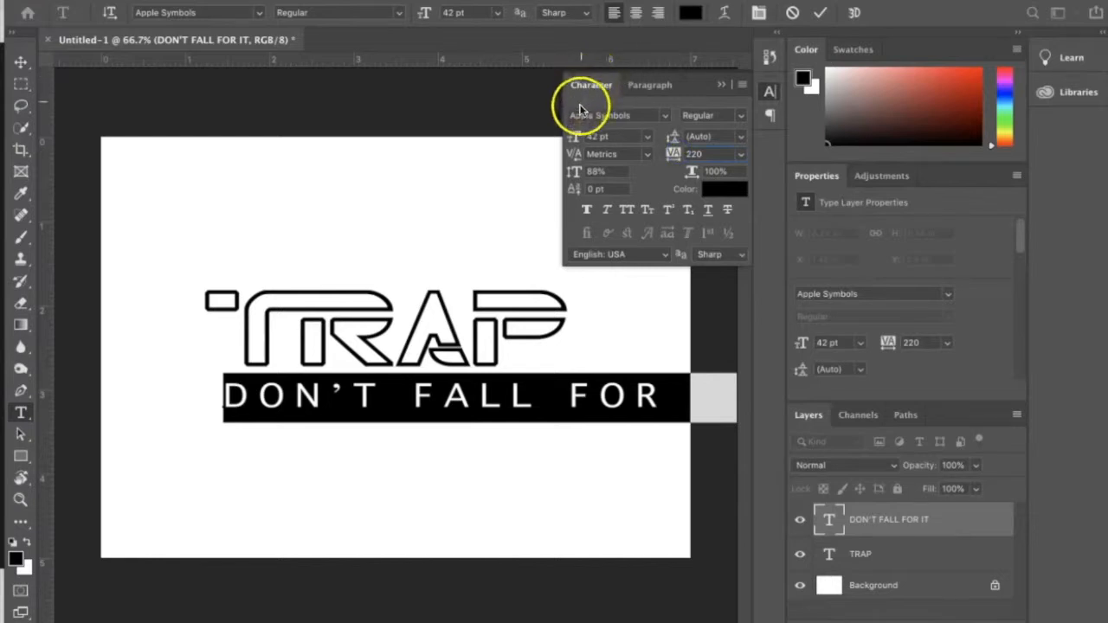
pyautogui.moveTo(577, 135); pyautogui.dragTo(564, 134)
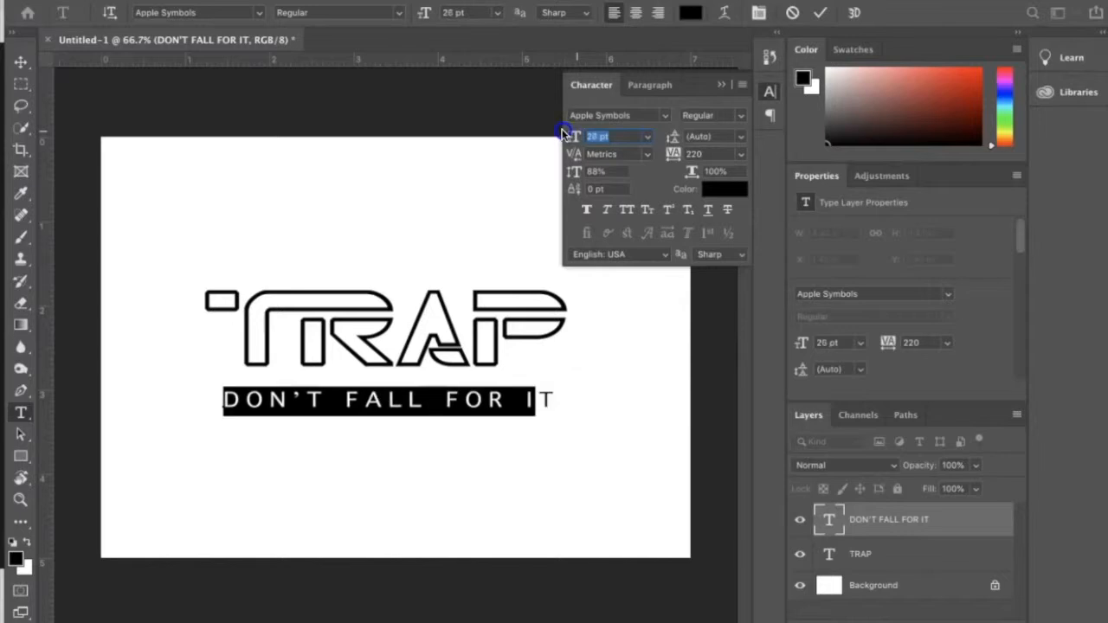
pyautogui.click(93, 149)
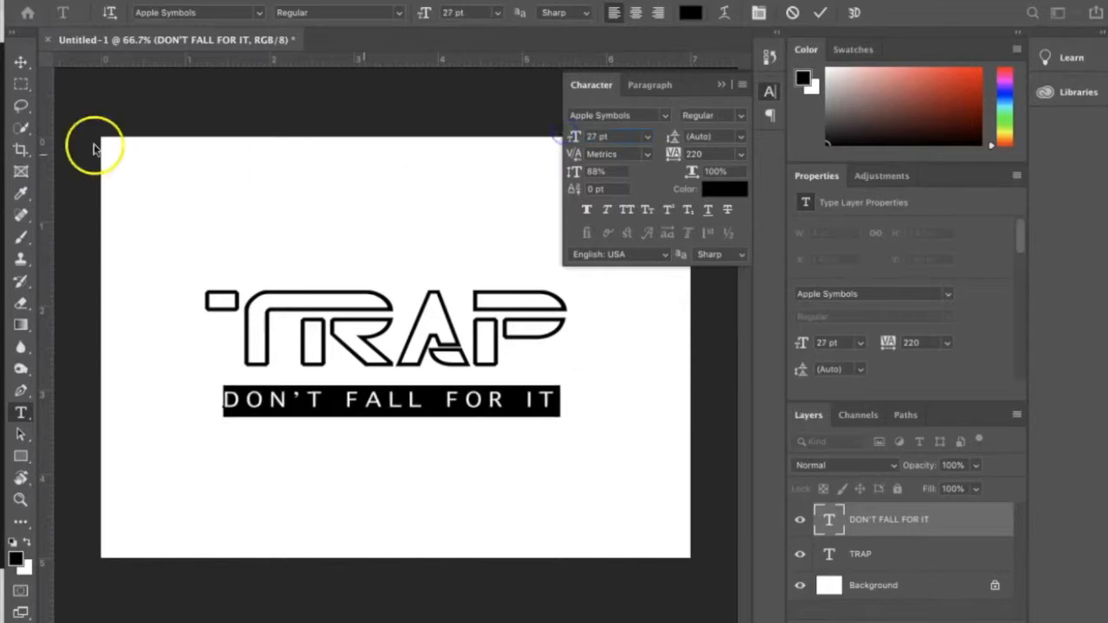
# Move the "DON'T FALL FOR IT" line up and slightly left, closer beneath TRAP, to about X 1.36 in, Y 2.85 in.
pyautogui.click(20, 63)
pyautogui.moveTo(391, 415); pyautogui.dragTo(377, 396)
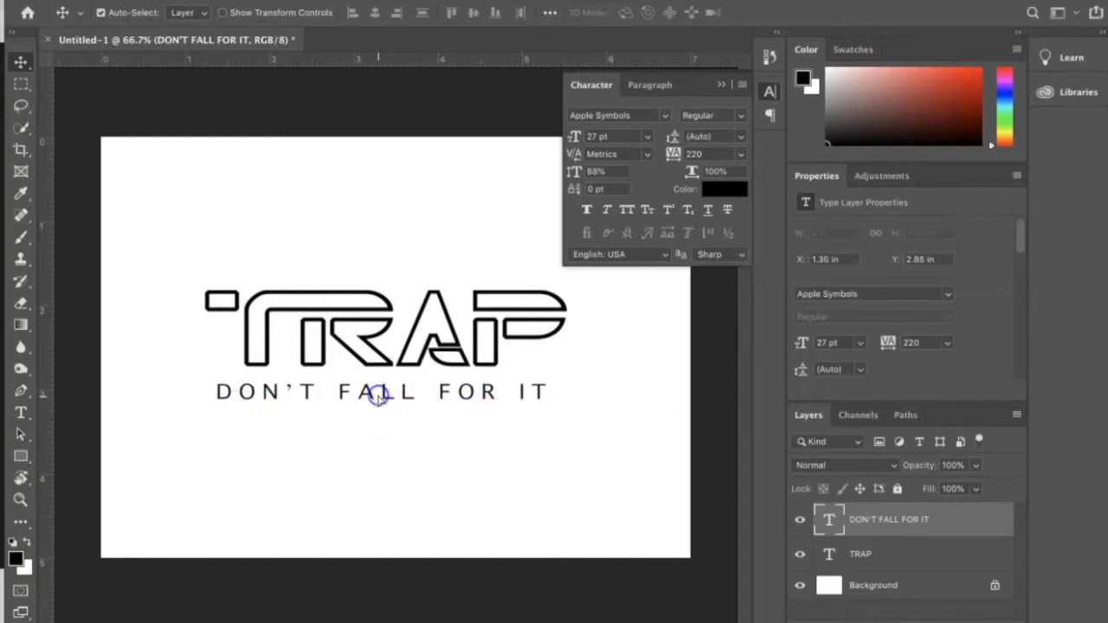
pyautogui.click(509, 435)
# Free-transform the "DON'T FALL FOR IT" line to 104.20% width and 92.37% height and nudge it left to align beneath TRAP.
pyautogui.press('super')
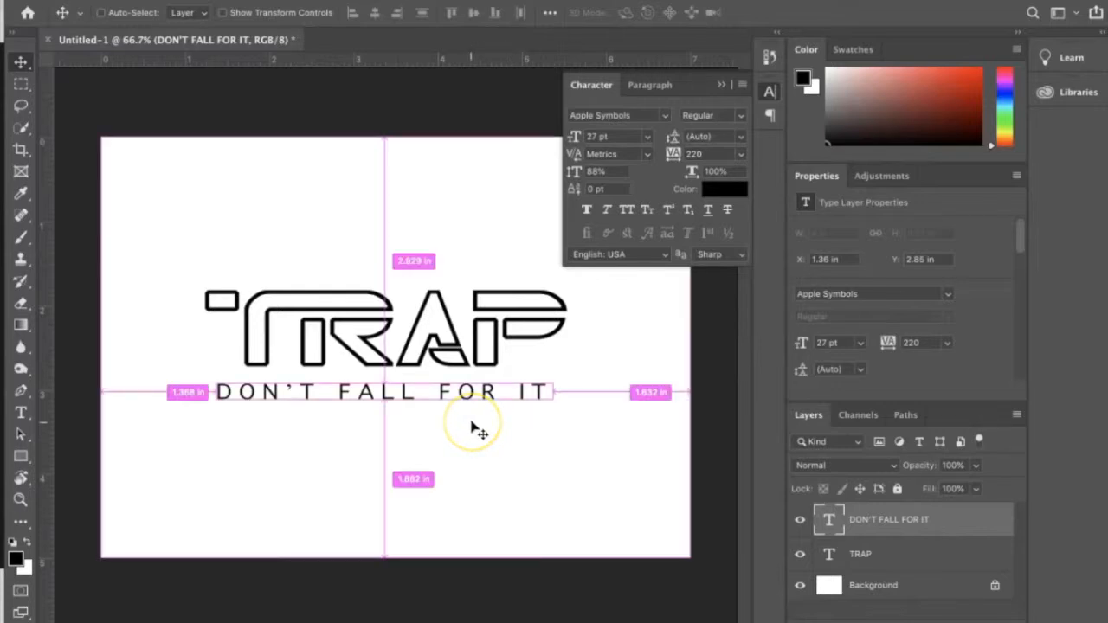
pyautogui.press('super+t')
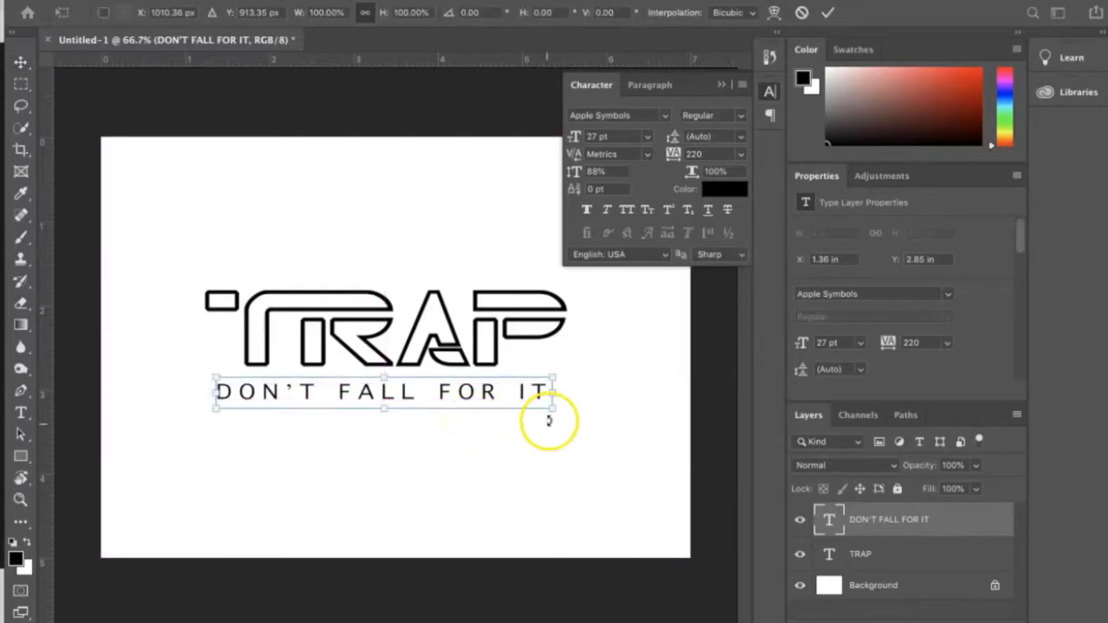
pyautogui.moveTo(548, 410)
pyautogui.mouseDown()
pyautogui.moveTo(566, 415)
pyautogui.moveTo(566, 406)
pyautogui.mouseUp()
pyautogui.press('Left')
pyautogui.press('Left')
pyautogui.press('Left')
pyautogui.press('Left')
pyautogui.press('Left')
pyautogui.press('Left')
pyautogui.press('Left')
pyautogui.press('Left')
pyautogui.press('Left')
pyautogui.press('Left')
pyautogui.press('Left')
pyautogui.press('Left')
pyautogui.press('Left')
pyautogui.press('Left')
pyautogui.press('Left')
pyautogui.press('Left')
pyautogui.press('Left')
pyautogui.press('Left')
pyautogui.press('Left')
pyautogui.press('Left')
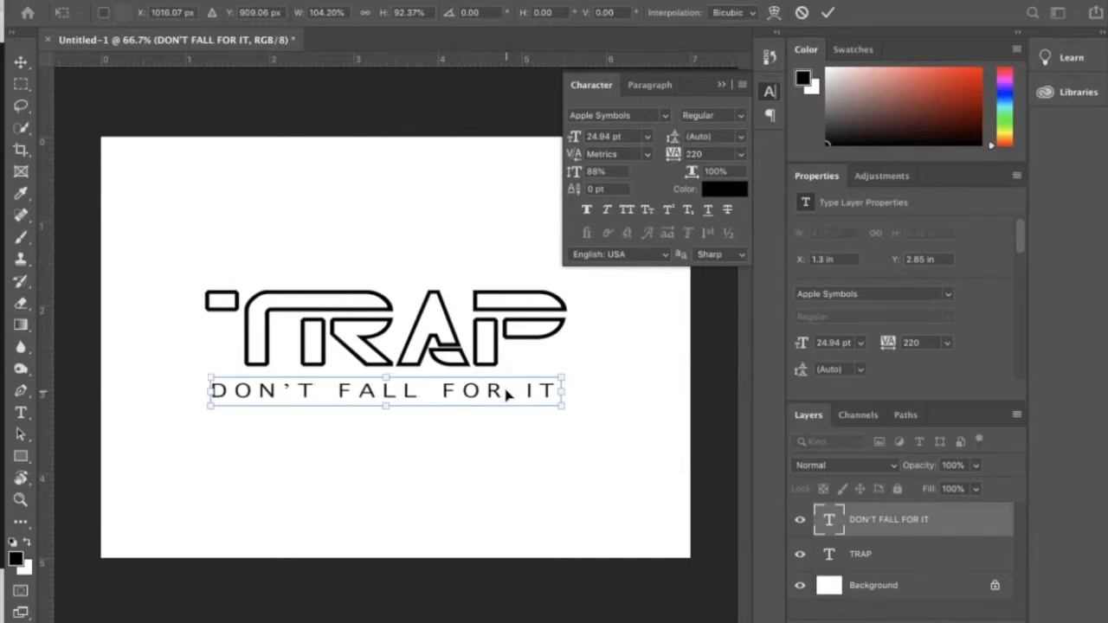
pyautogui.press('Return')
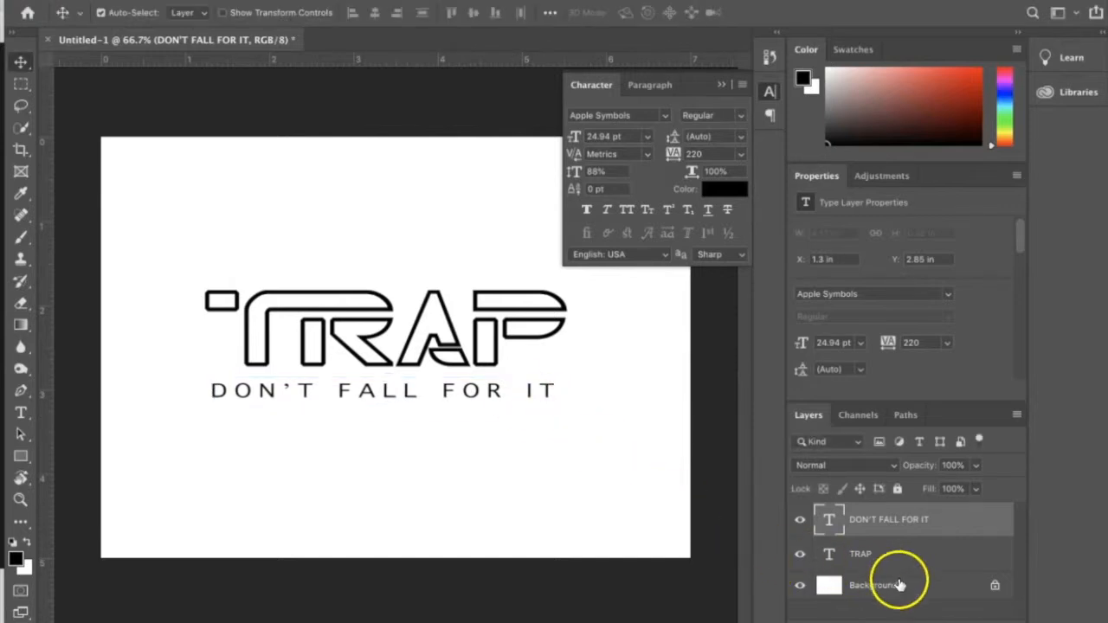
# Add a new blank layer between the TRAP text layer and the Background.
pyautogui.click(943, 554)
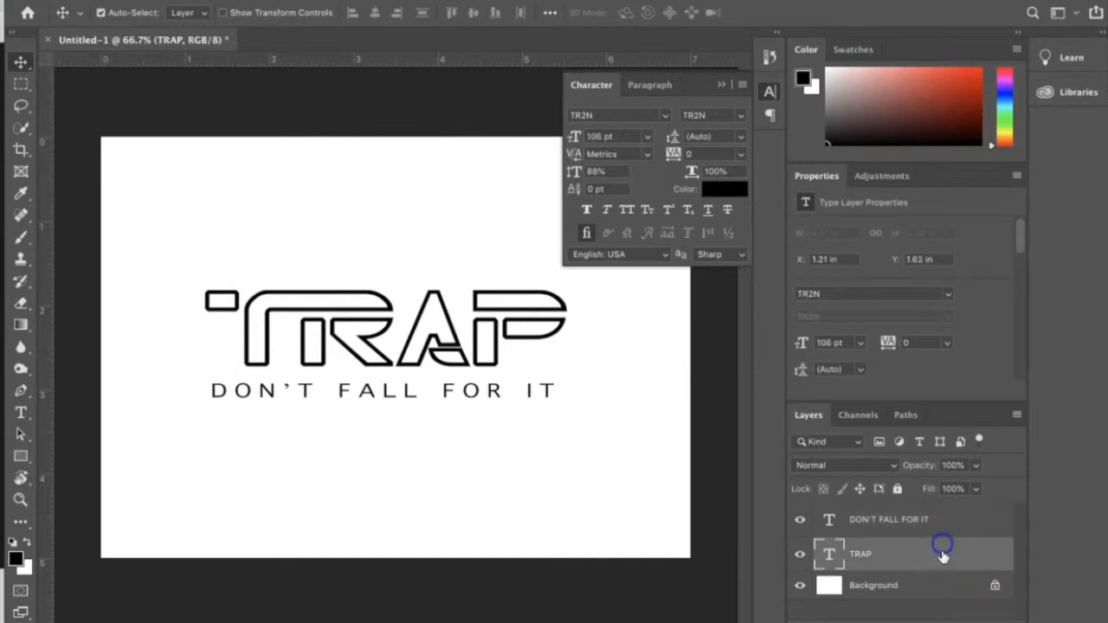
pyautogui.click(969, 614)
pyautogui.moveTo(929, 554); pyautogui.dragTo(932, 586)
# Fill the new blank layer with black at 100% opacity in Normal mode.
pyautogui.click(57, 0)
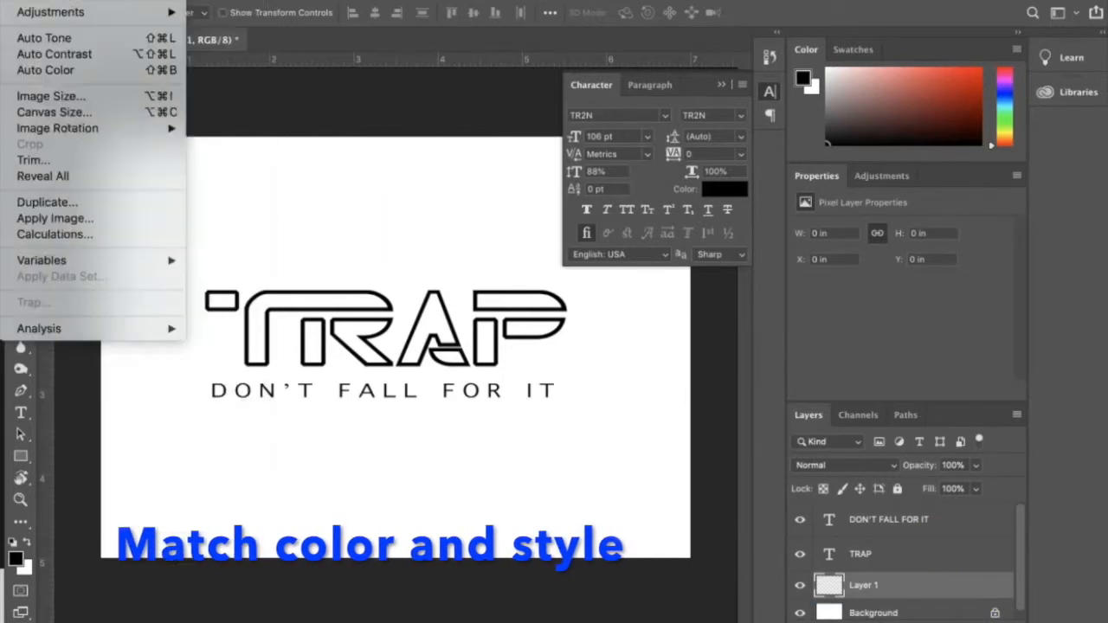
pyautogui.moveTo(0, 0)
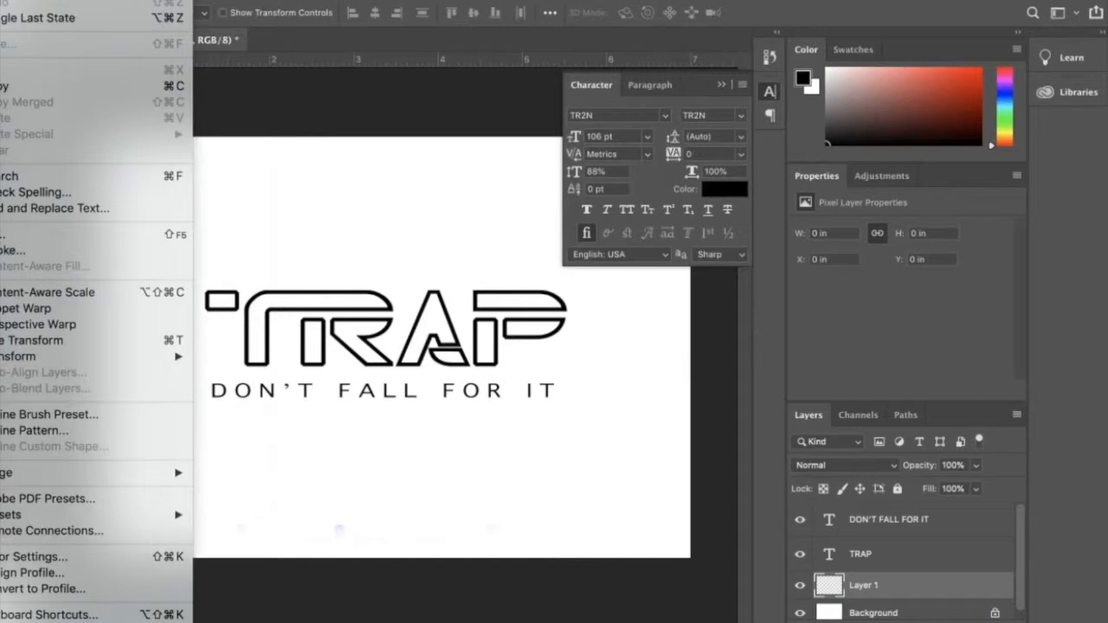
pyautogui.click(30, 240)
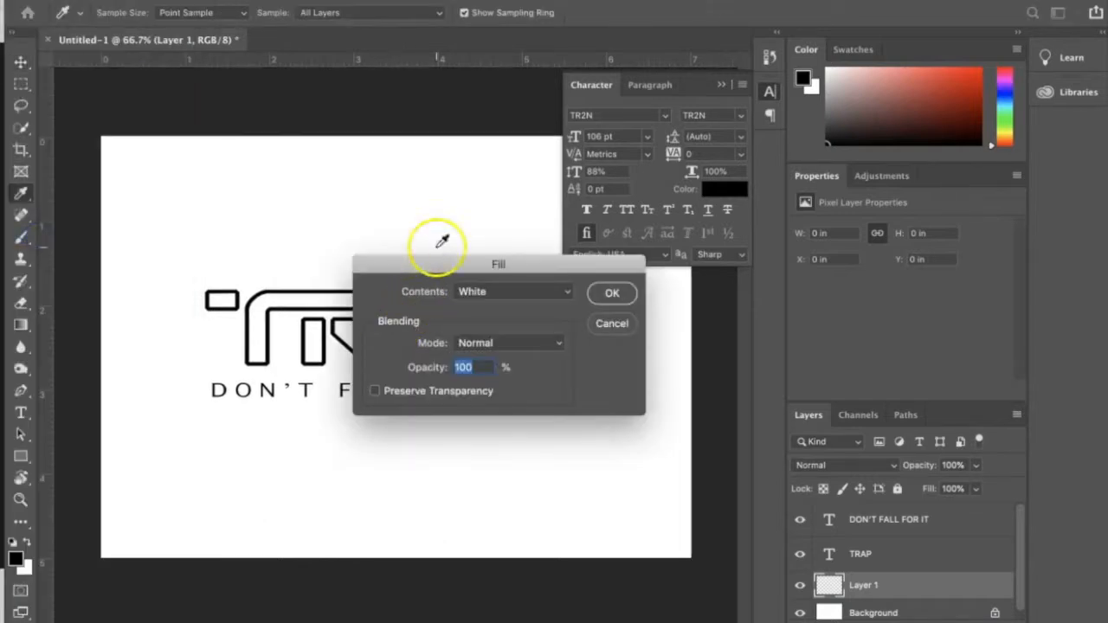
pyautogui.click(497, 295)
pyautogui.click(494, 257)
pyautogui.click(613, 294)
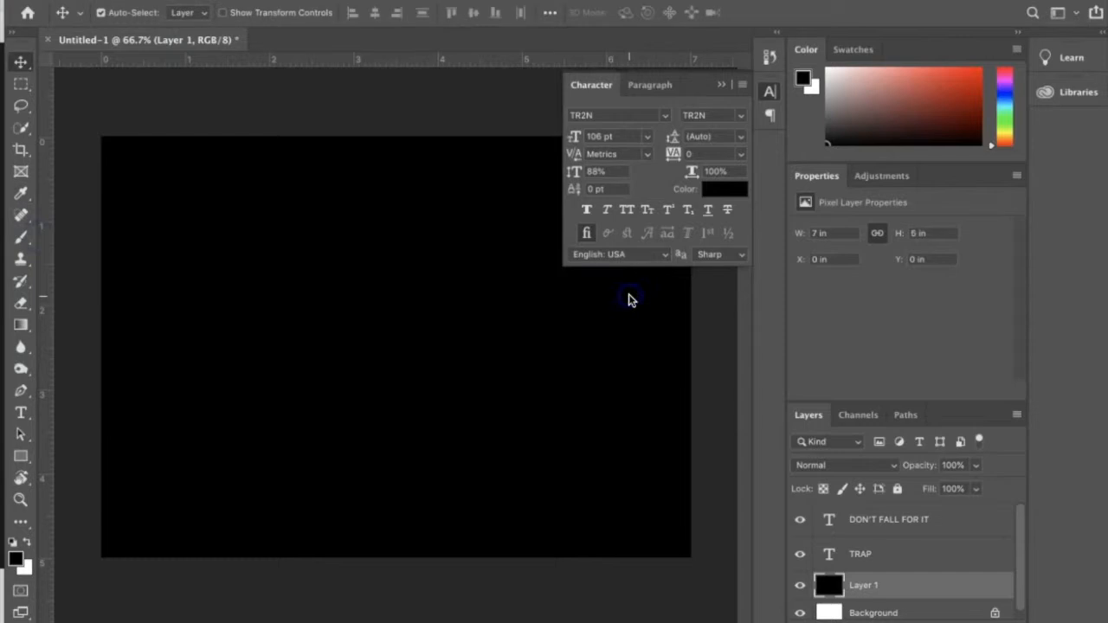
# Sample light cyan aafbff from the TRON logo in the Tron Legacy poster as the foreground color and return to the Untitled-1 document.
pyautogui.click(881, 550)
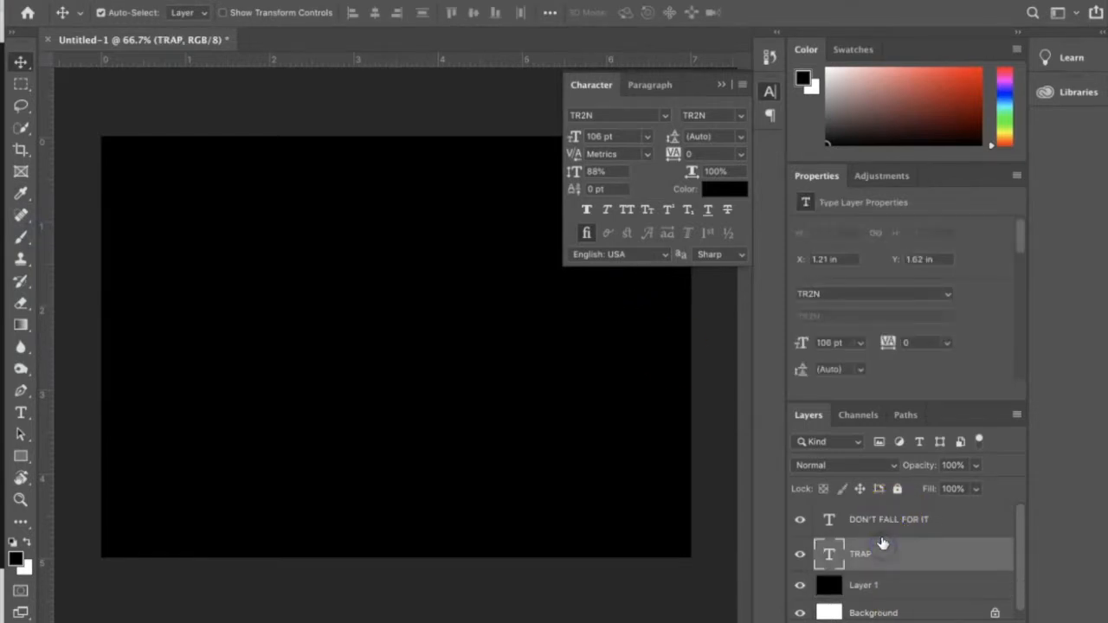
pyautogui.click(883, 522)
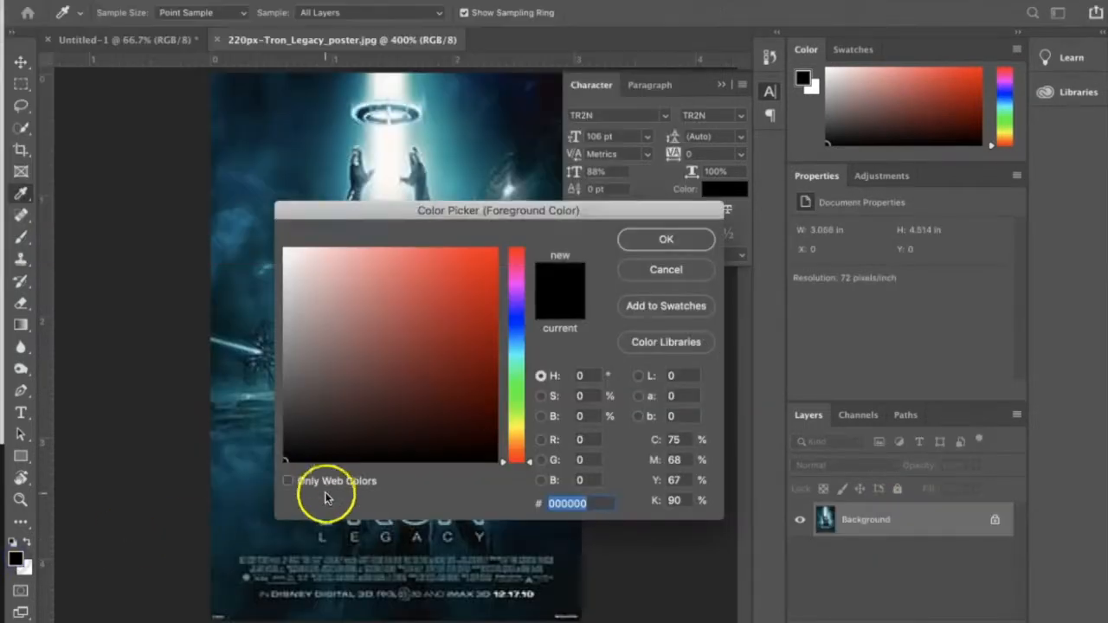
pyautogui.moveTo(371, 212); pyautogui.dragTo(573, 141)
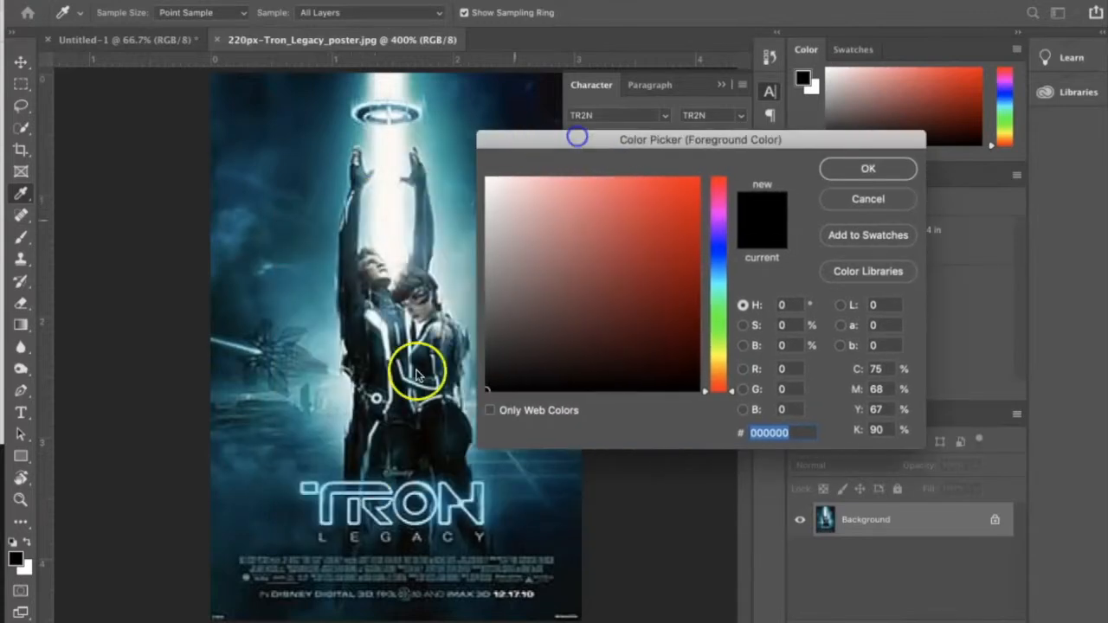
pyautogui.click(330, 480)
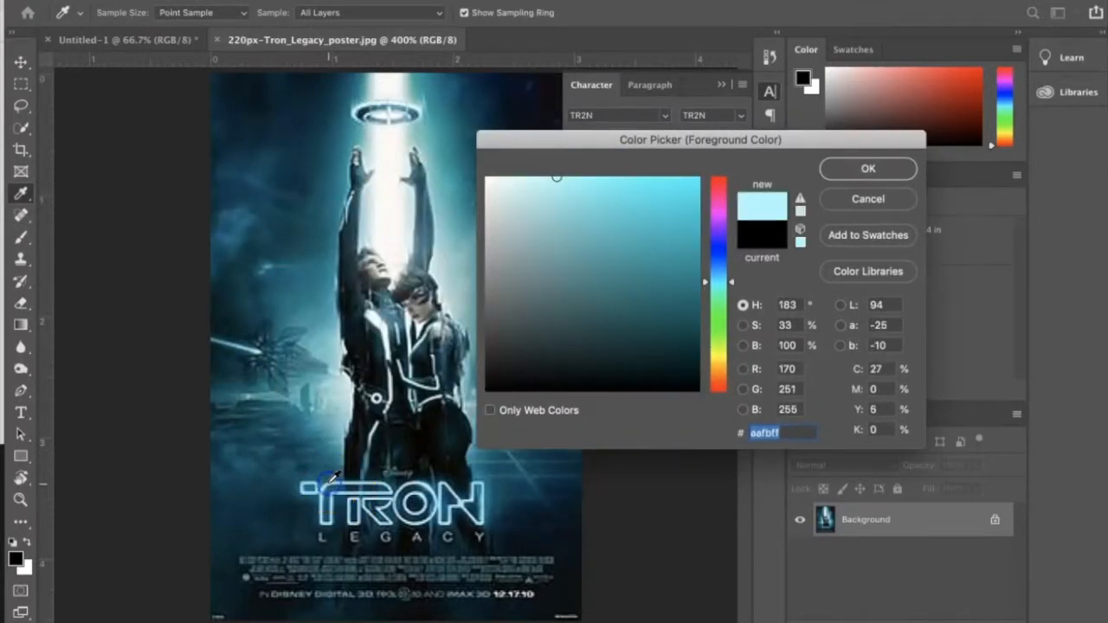
pyautogui.click(878, 168)
pyautogui.click(116, 40)
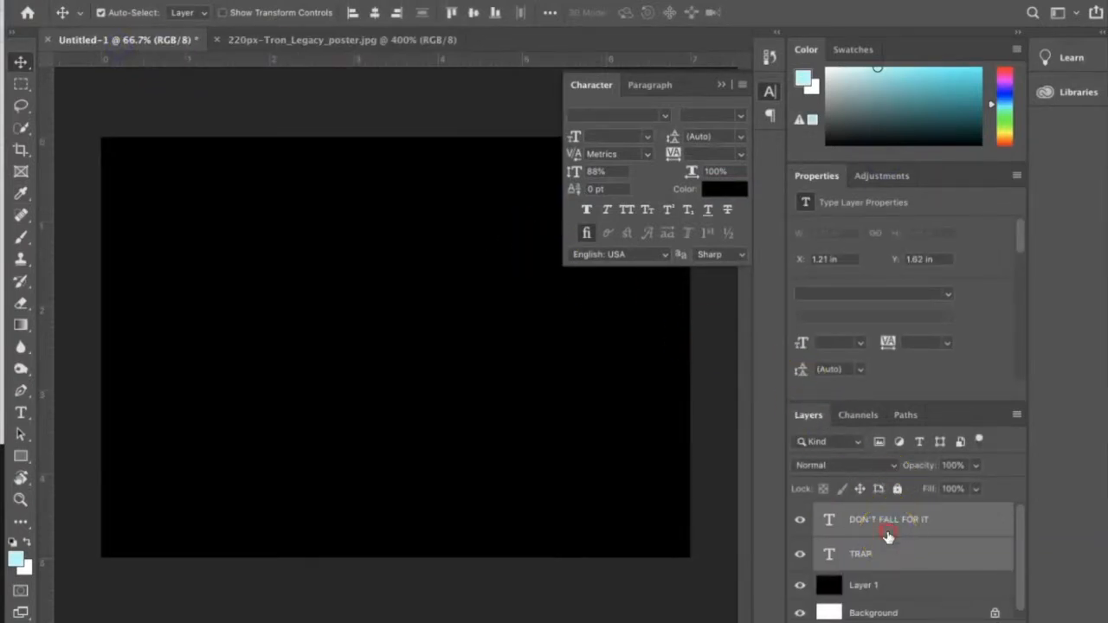
pyautogui.rightClick(886, 534)
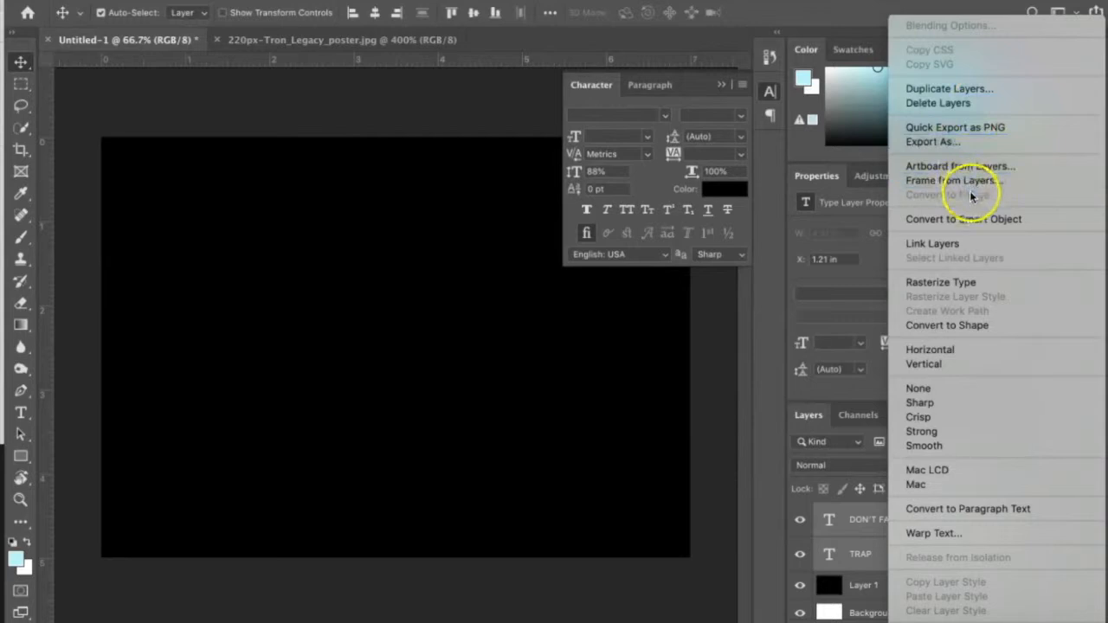
pyautogui.click(838, 520)
pyautogui.click(841, 523)
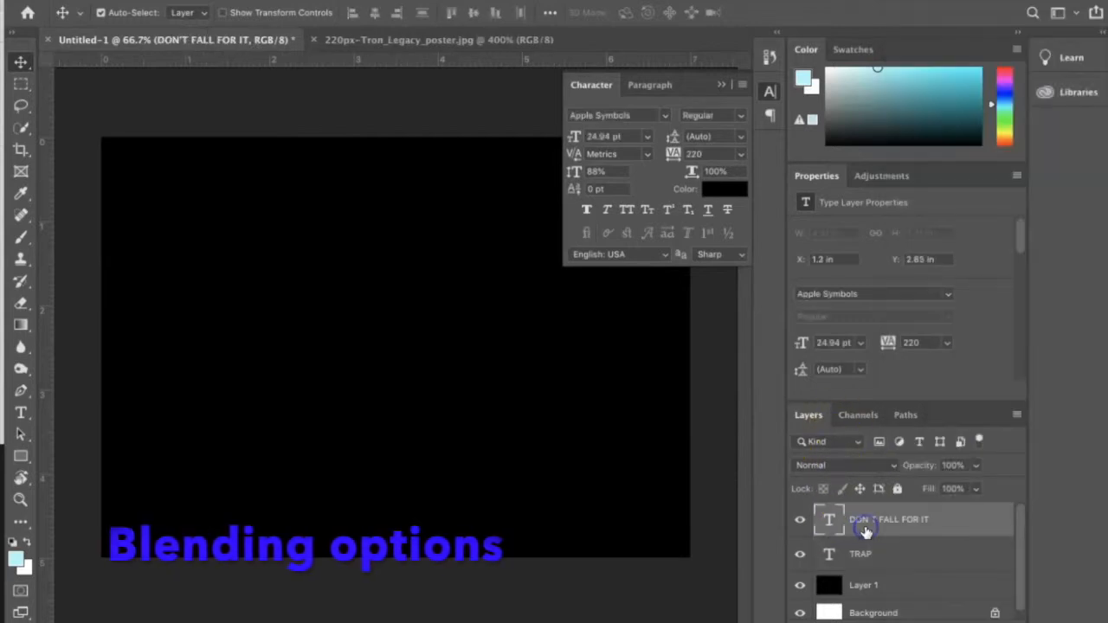
# Add a Color Overlay to the TRAP text layer using the sampled foreground color aafbff at 100% opacity.
pyautogui.rightClick(874, 555)
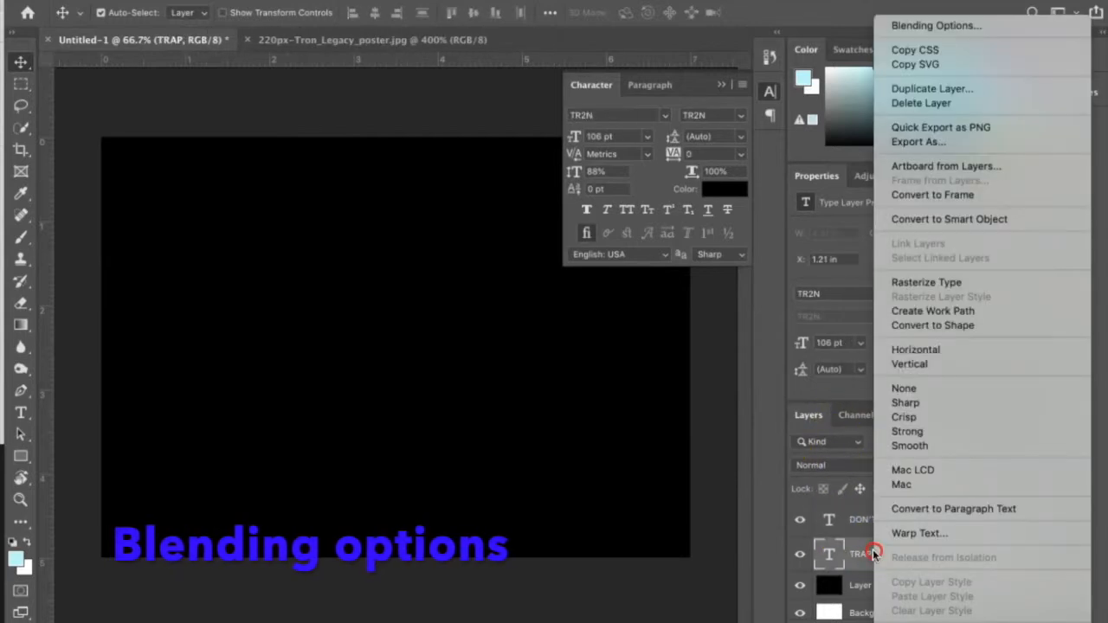
pyautogui.click(971, 24)
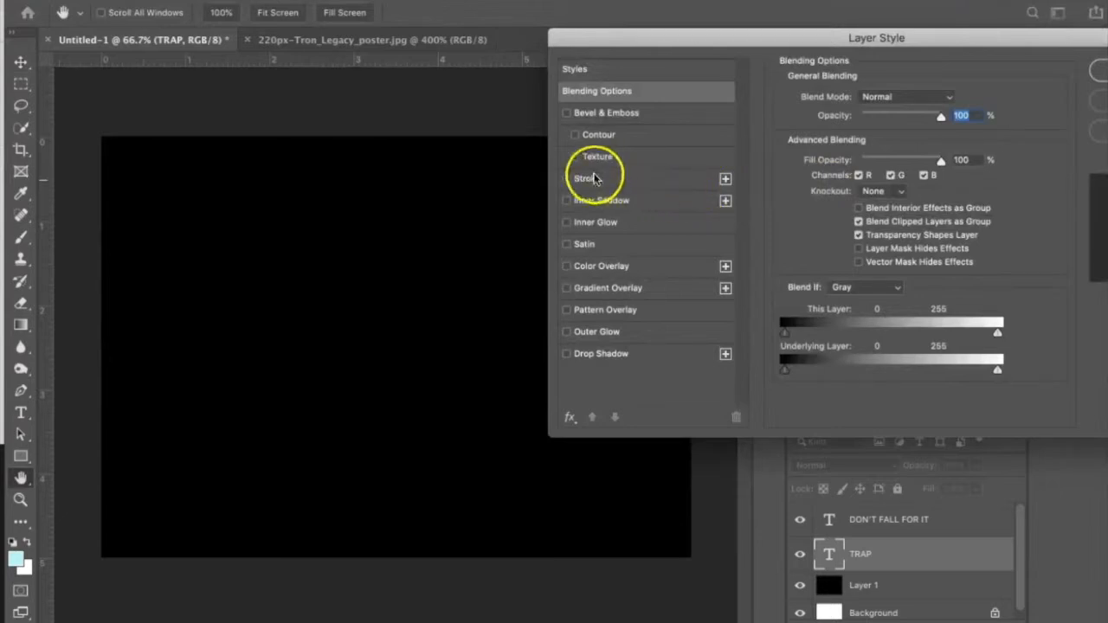
pyautogui.click(597, 267)
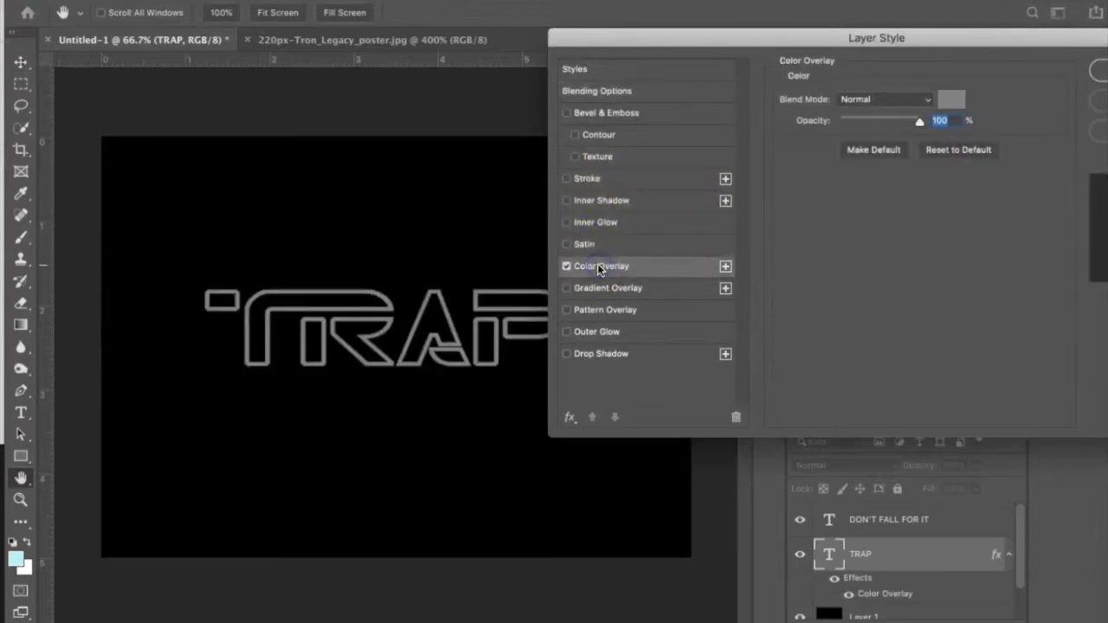
pyautogui.click(951, 101)
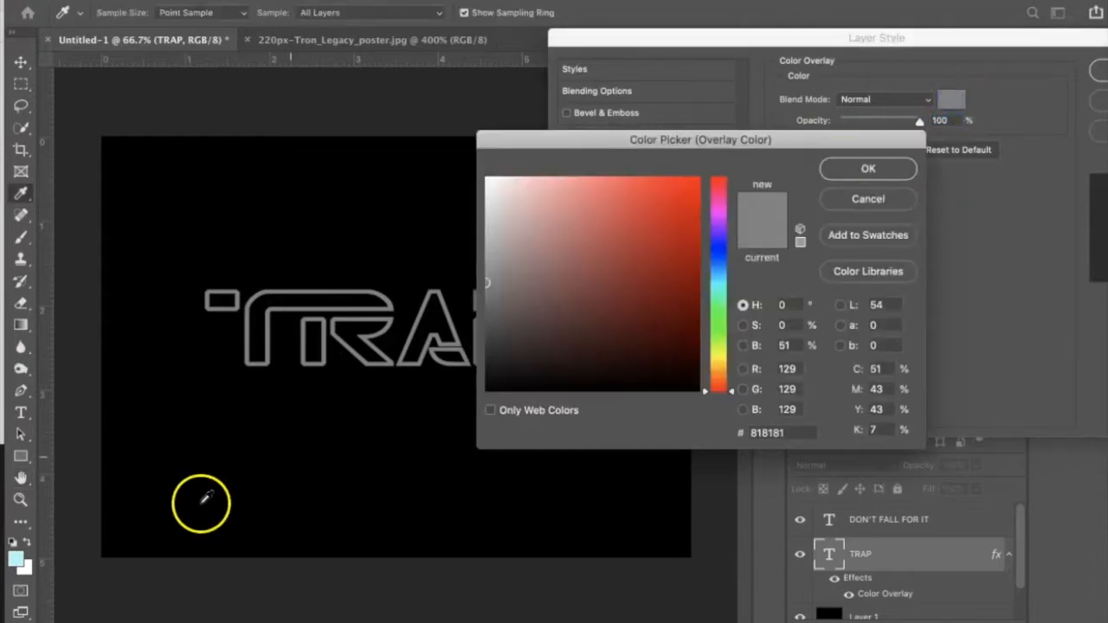
pyautogui.click(17, 558)
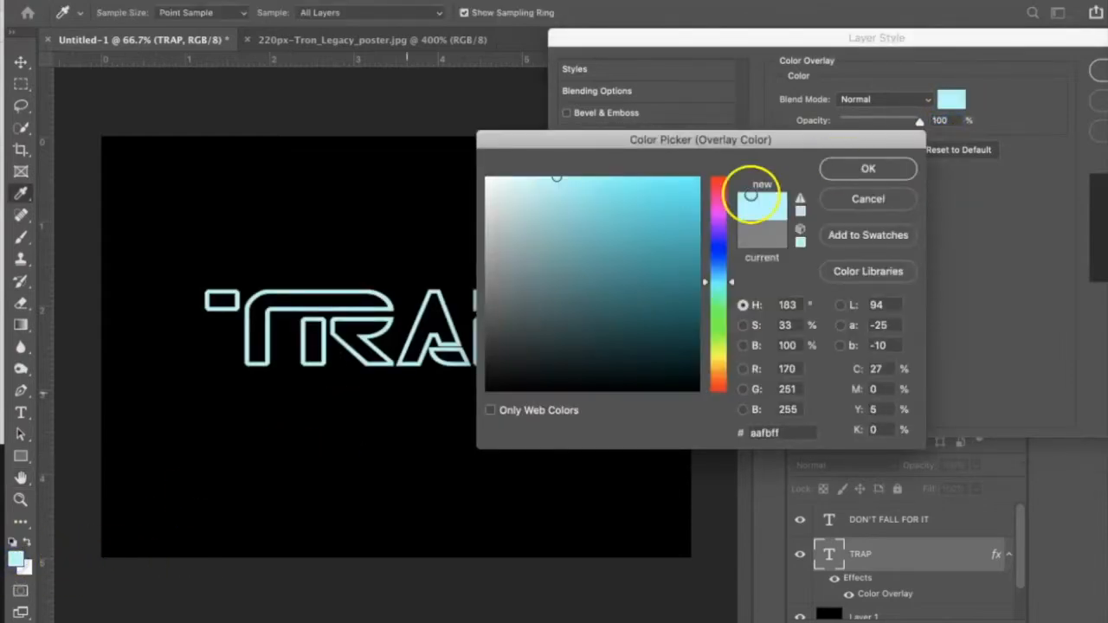
pyautogui.click(864, 170)
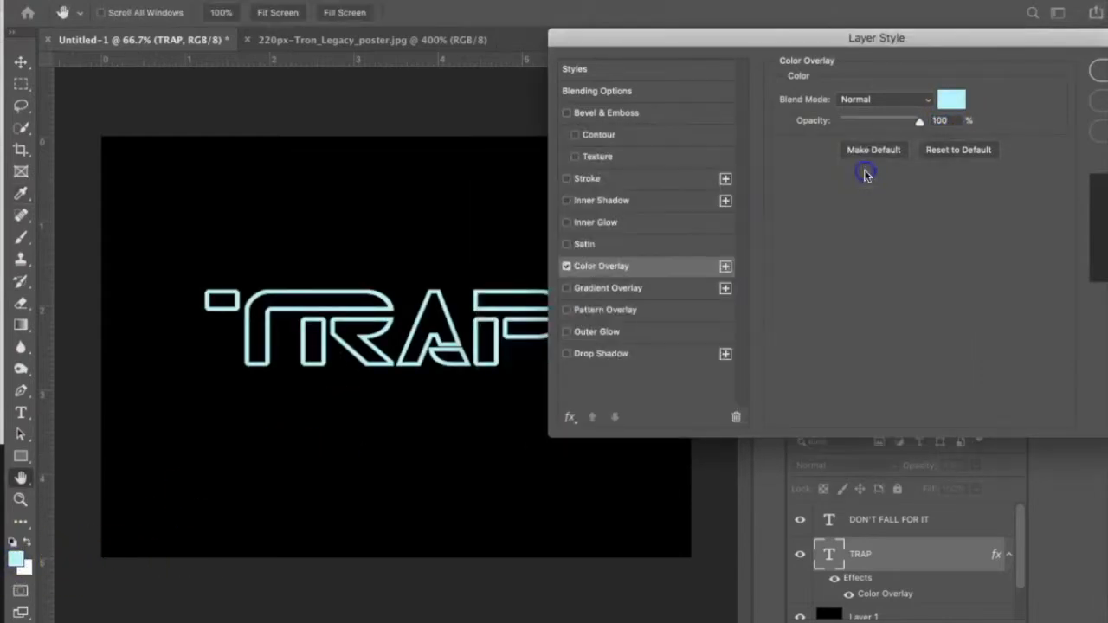
# Add an Outer Glow to the TRAP layer and set its color to the sampled cyan aafbff.
pyautogui.click(606, 333)
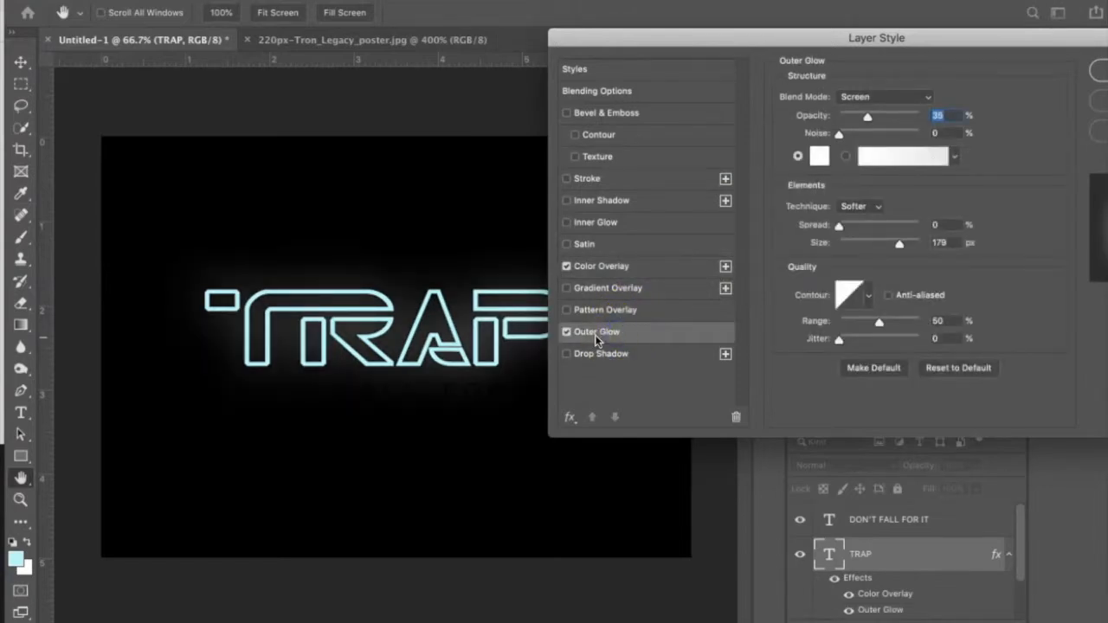
pyautogui.click(819, 159)
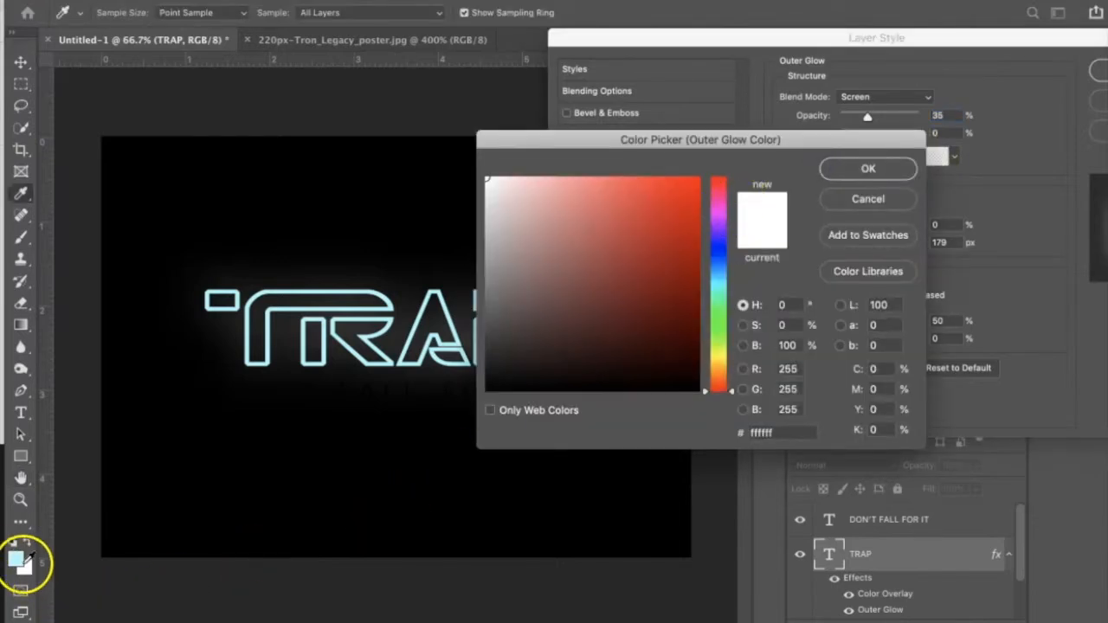
pyautogui.click(18, 558)
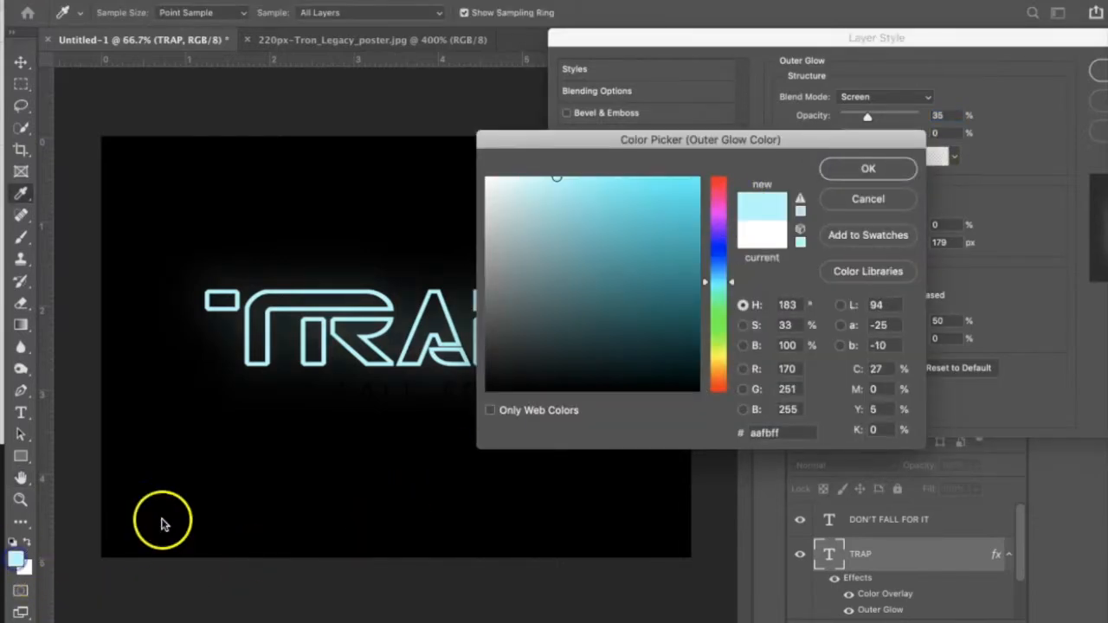
pyautogui.click(863, 169)
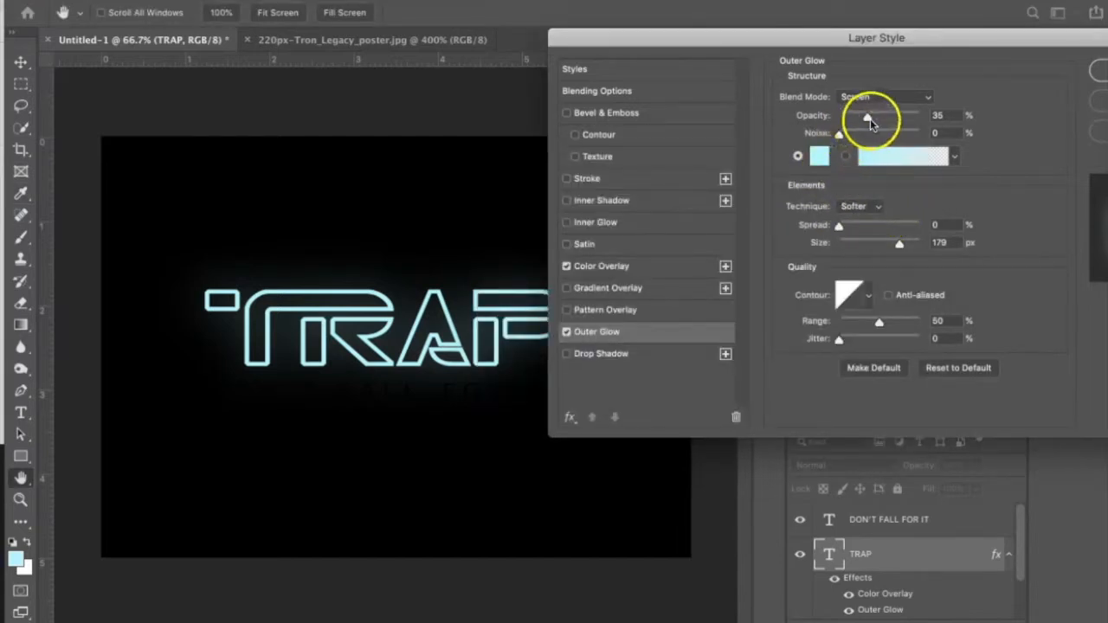
# Set TRAP's Outer Glow spread to 8% and size to 90 px, and apply the layer style.
pyautogui.click(849, 225)
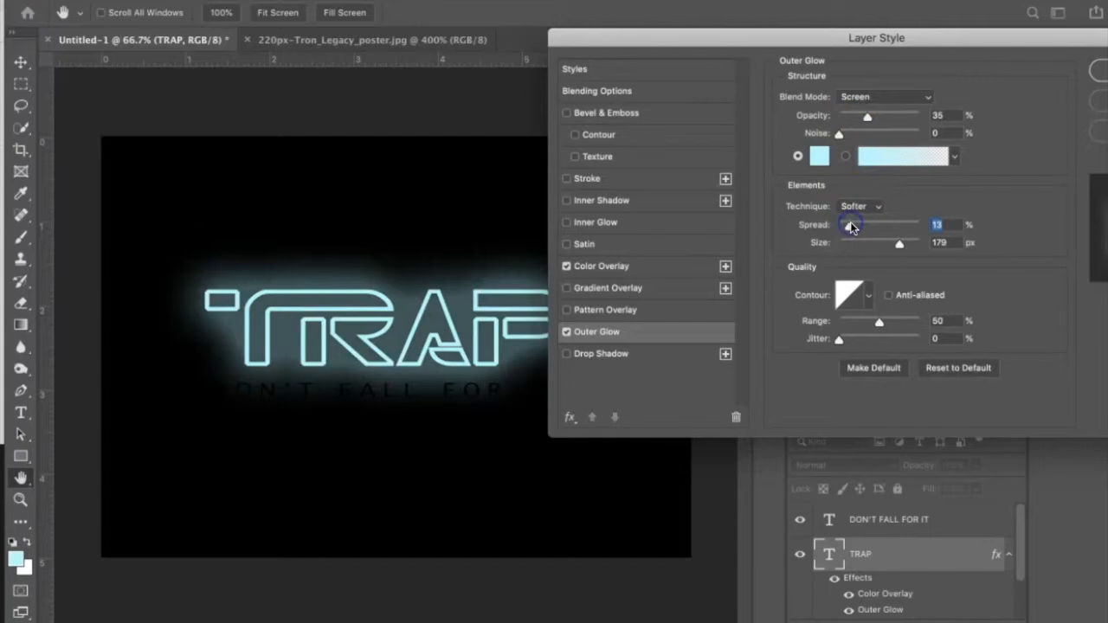
pyautogui.click(871, 243)
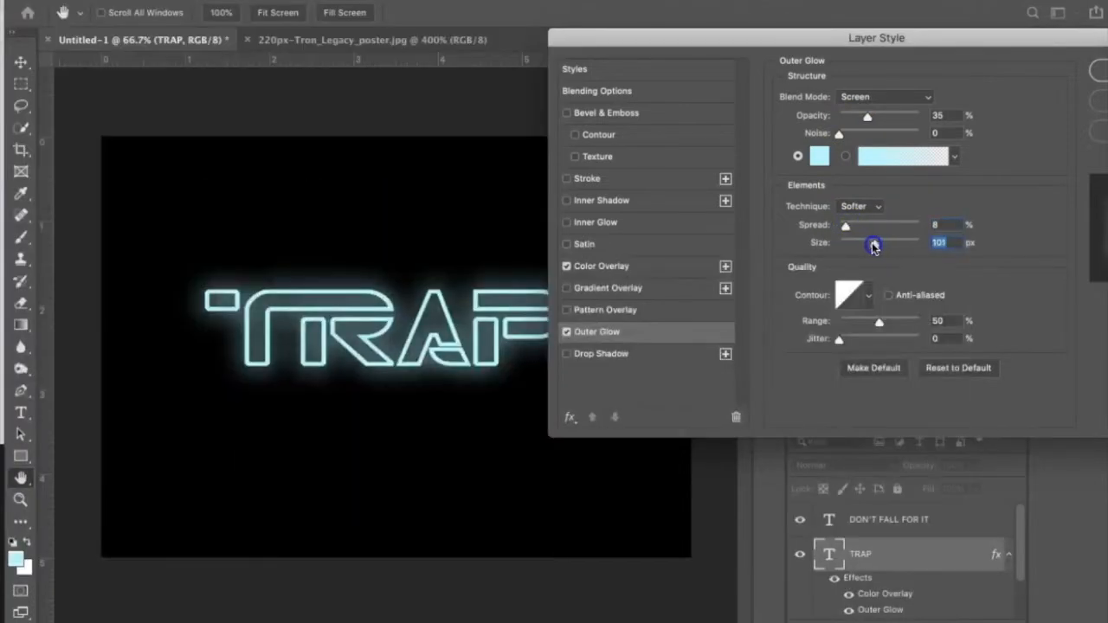
pyautogui.moveTo(874, 247); pyautogui.dragTo(871, 247)
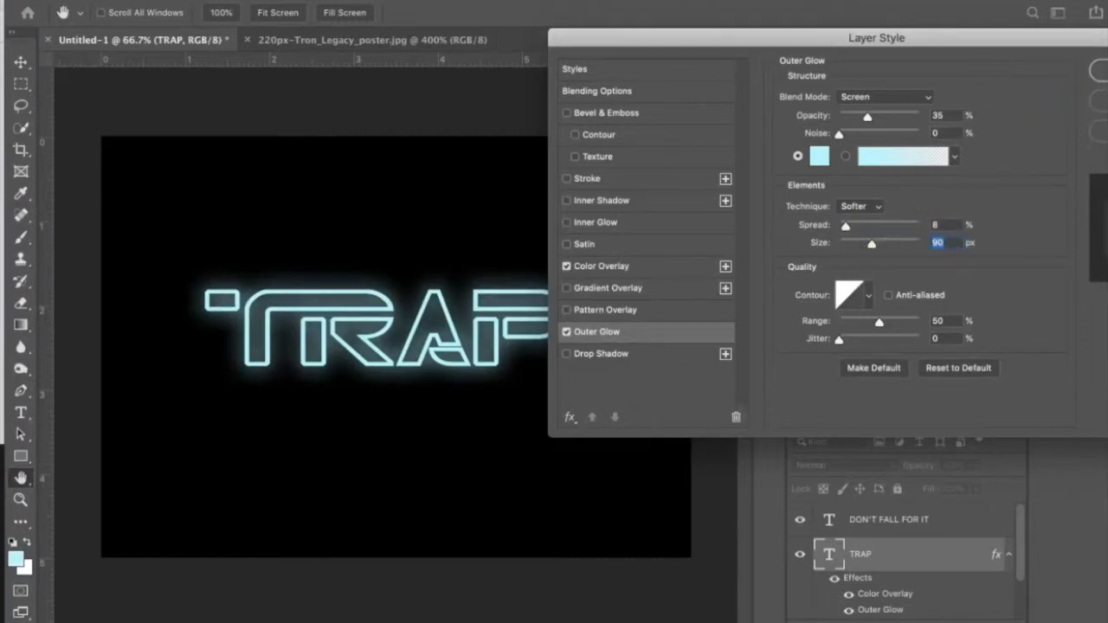
pyautogui.press('Return')
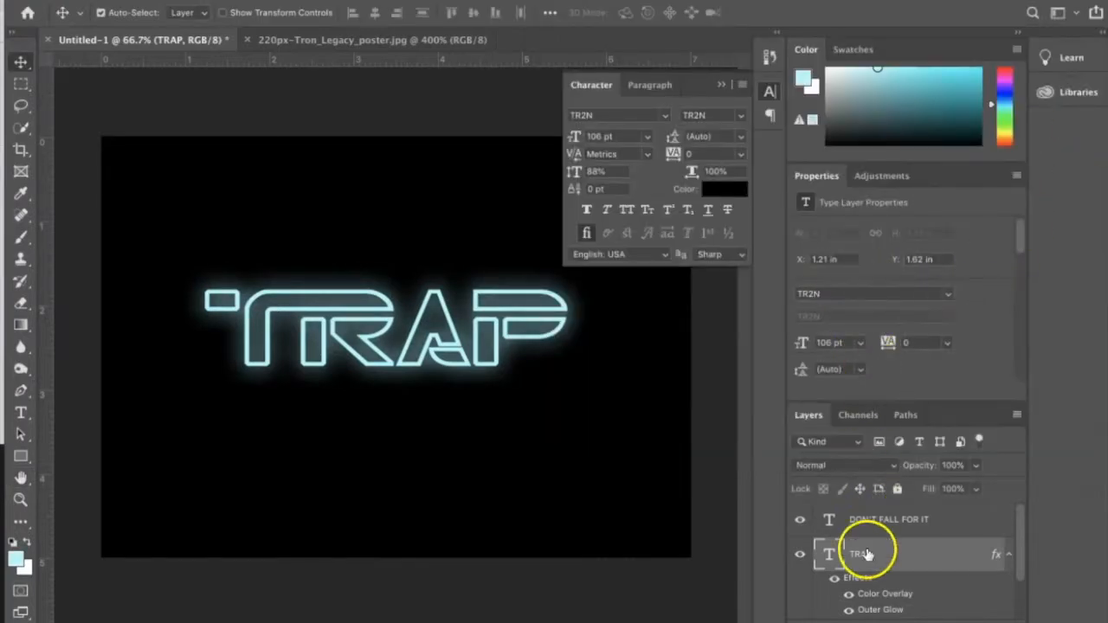
# Copy the TRAP layer's style and paste it onto the DON'T FALL FOR IT text layer.
pyautogui.scroll(-2, 874, 541)
pyautogui.scroll(1, 883, 526)
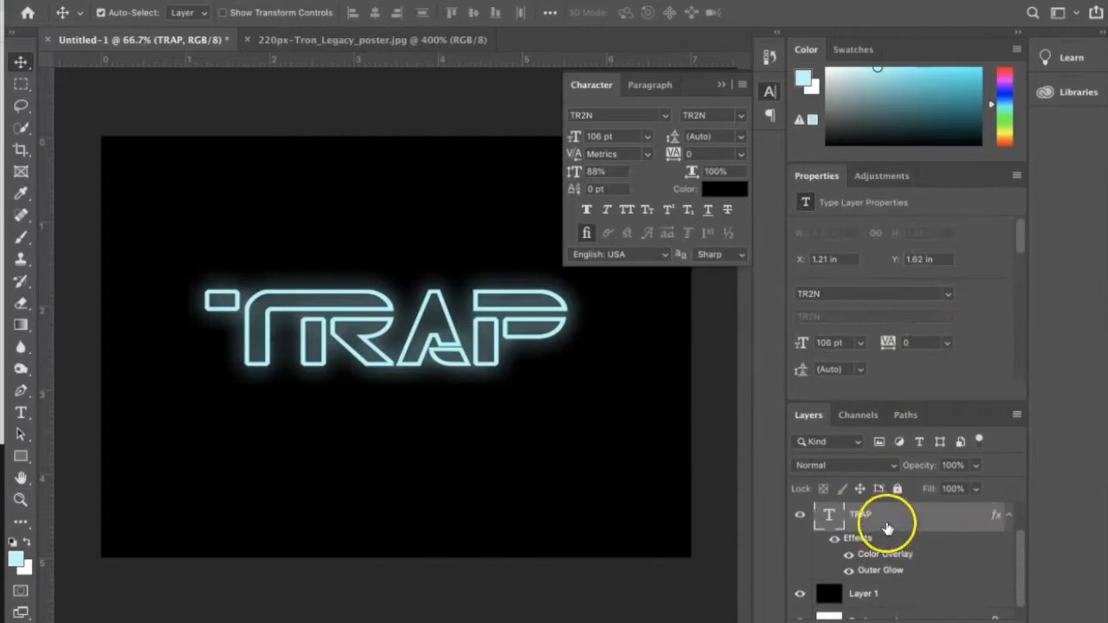
pyautogui.rightClick(887, 528)
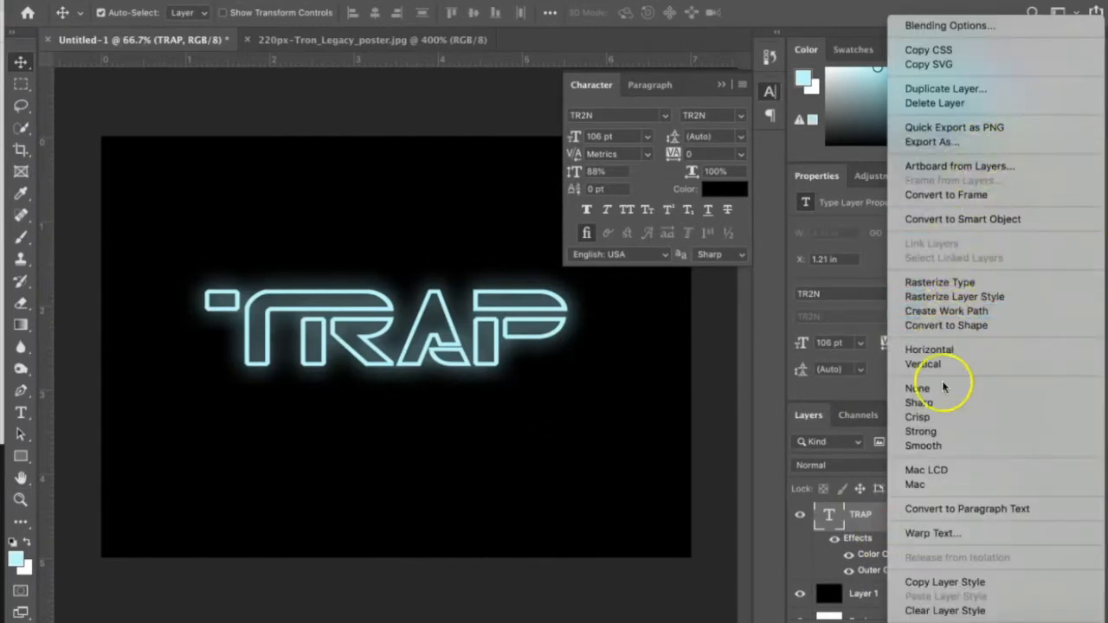
pyautogui.click(961, 583)
pyautogui.scroll(1, 884, 521)
pyautogui.click(881, 525)
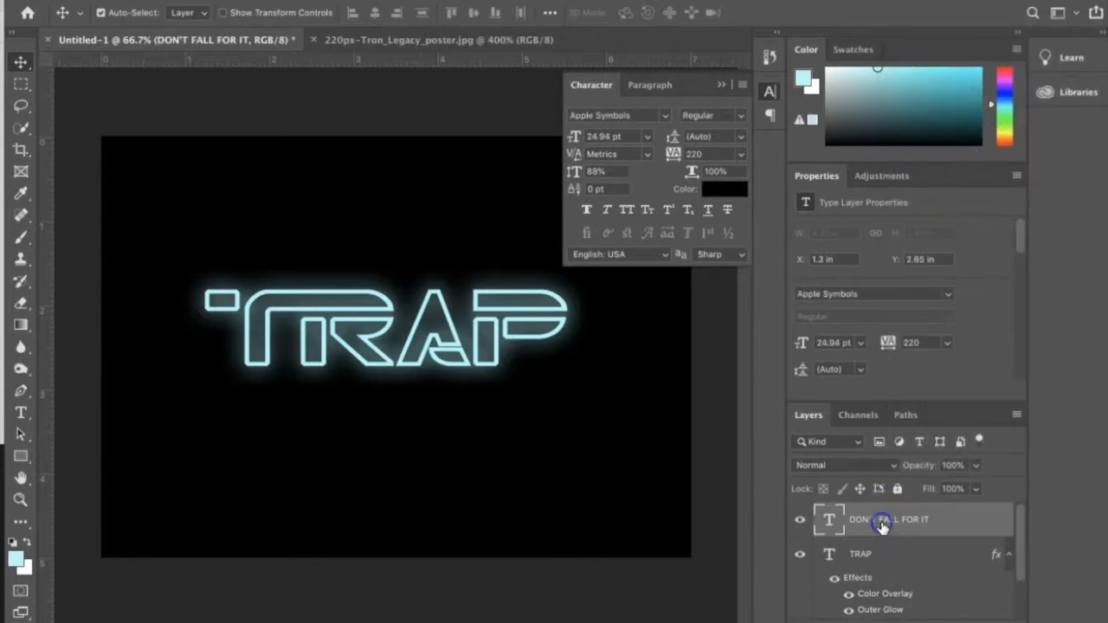
pyautogui.rightClick(881, 524)
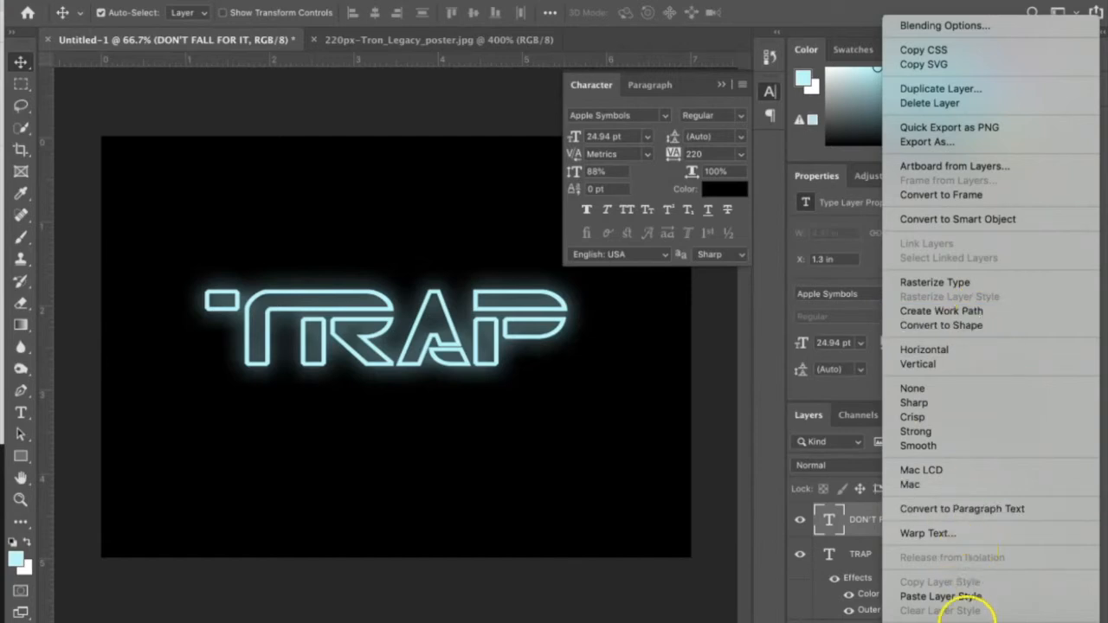
pyautogui.click(952, 597)
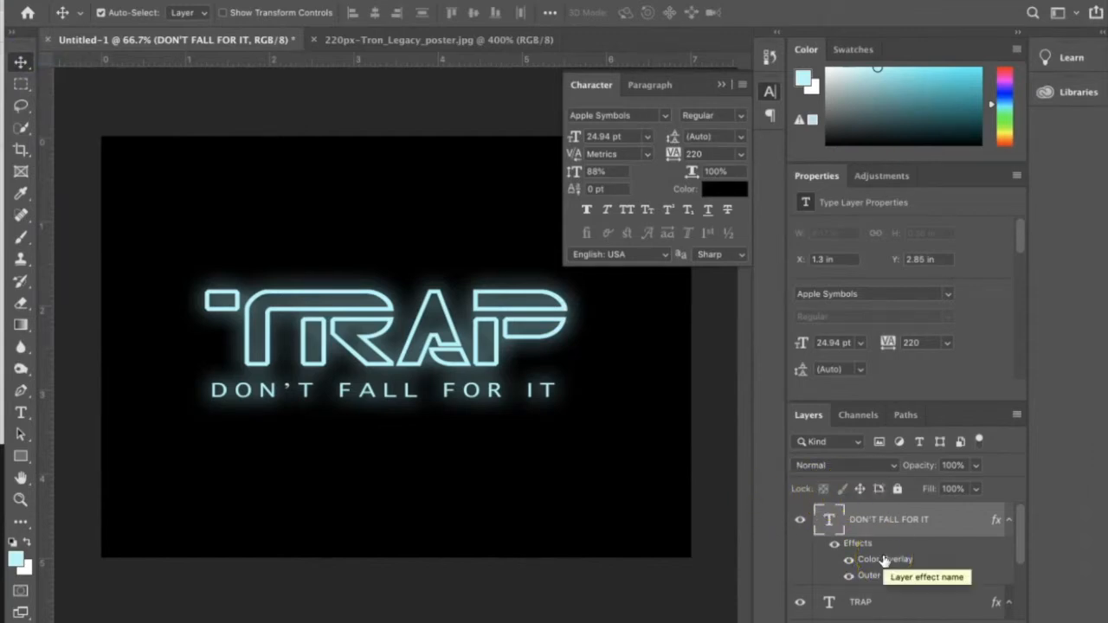
# Unlock the white Background layer, dismissing its Layer Style settings.
pyautogui.scroll(-3, 883, 561)
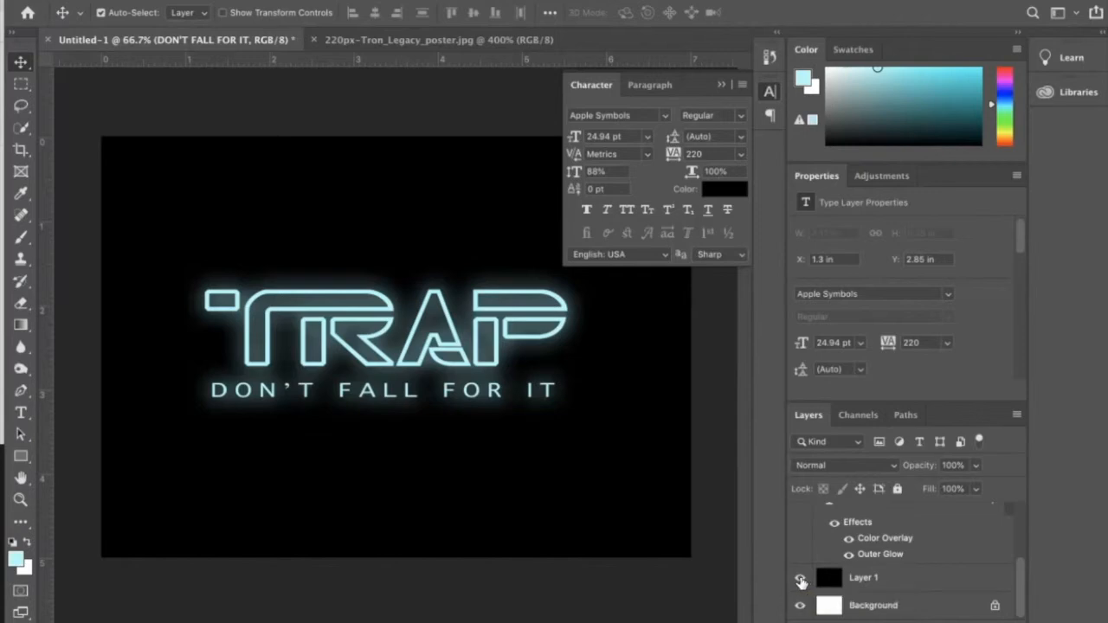
pyautogui.click(994, 605)
pyautogui.doubleClick(993, 599)
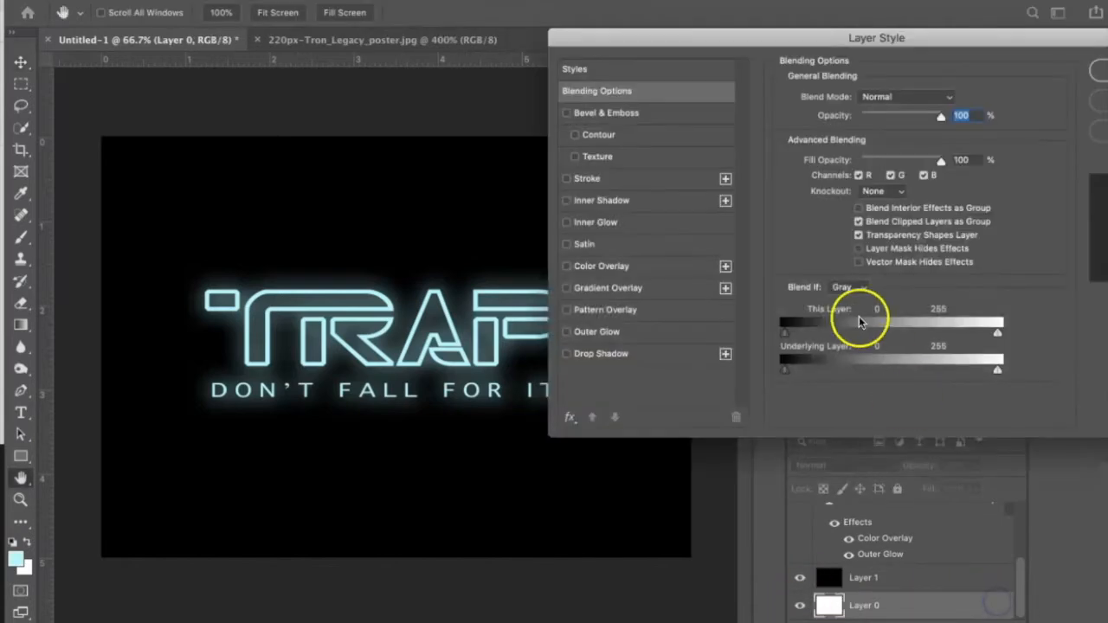
pyautogui.click(1100, 101)
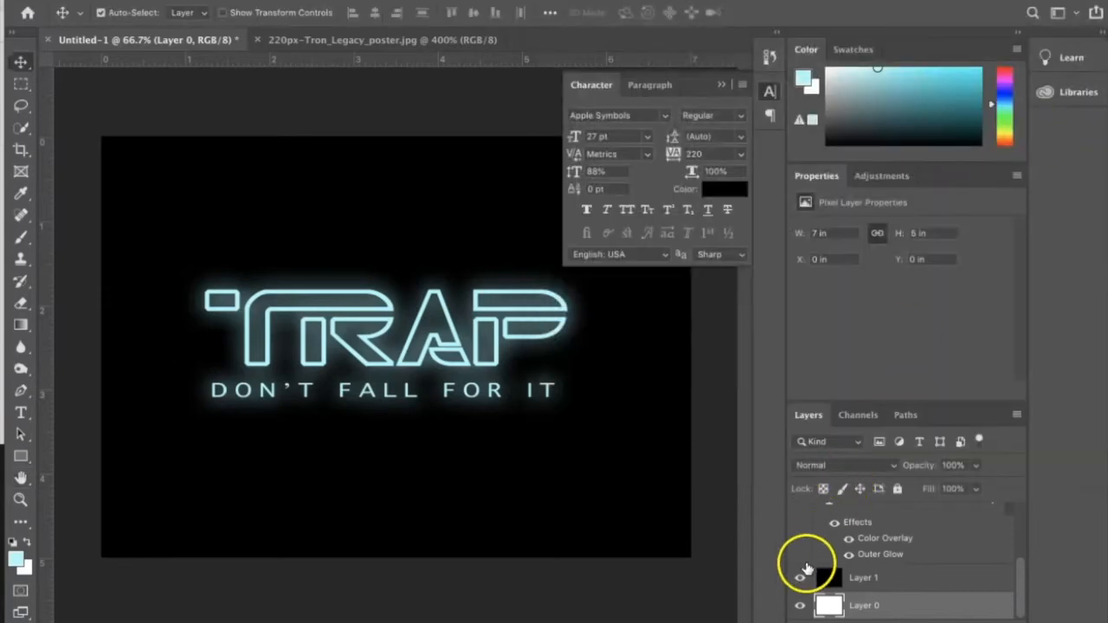
# Delete both the black Layer 1 and the white Layer 0 so the glowing text sits on transparency.
pyautogui.keyDown('shift'); pyautogui.click(877, 581); pyautogui.keyUp('shift')
pyautogui.rightClick(877, 582)
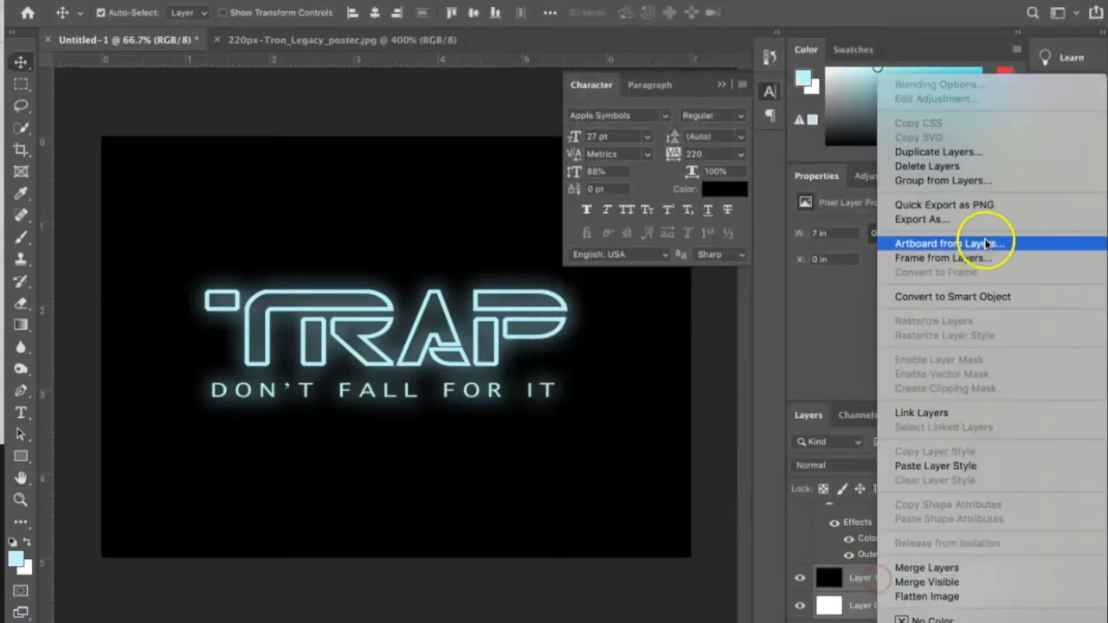
pyautogui.click(940, 167)
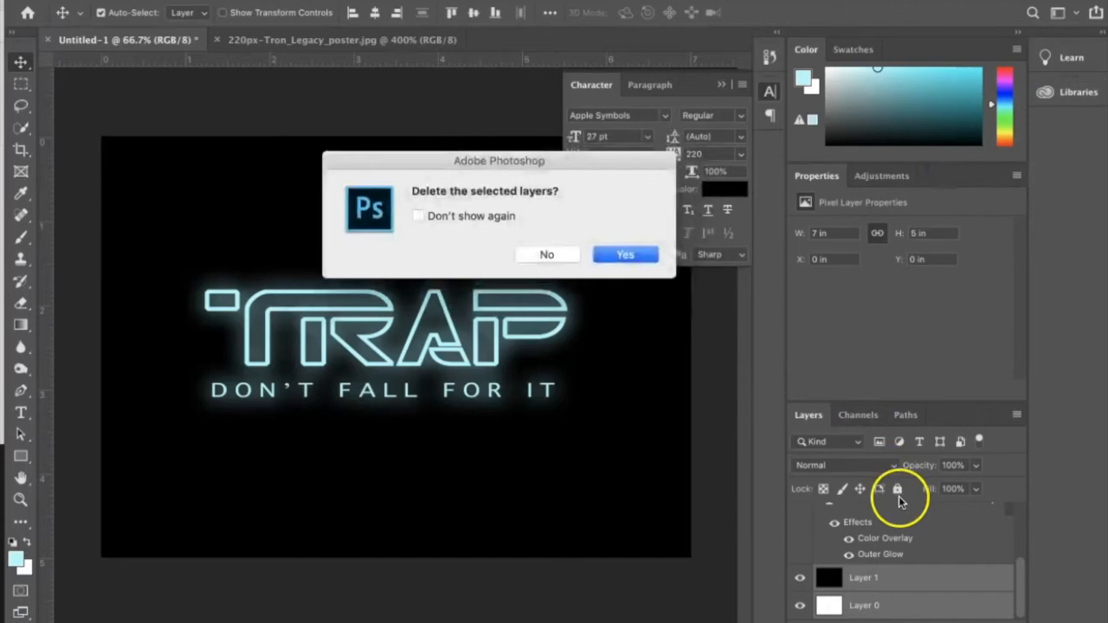
pyautogui.click(617, 252)
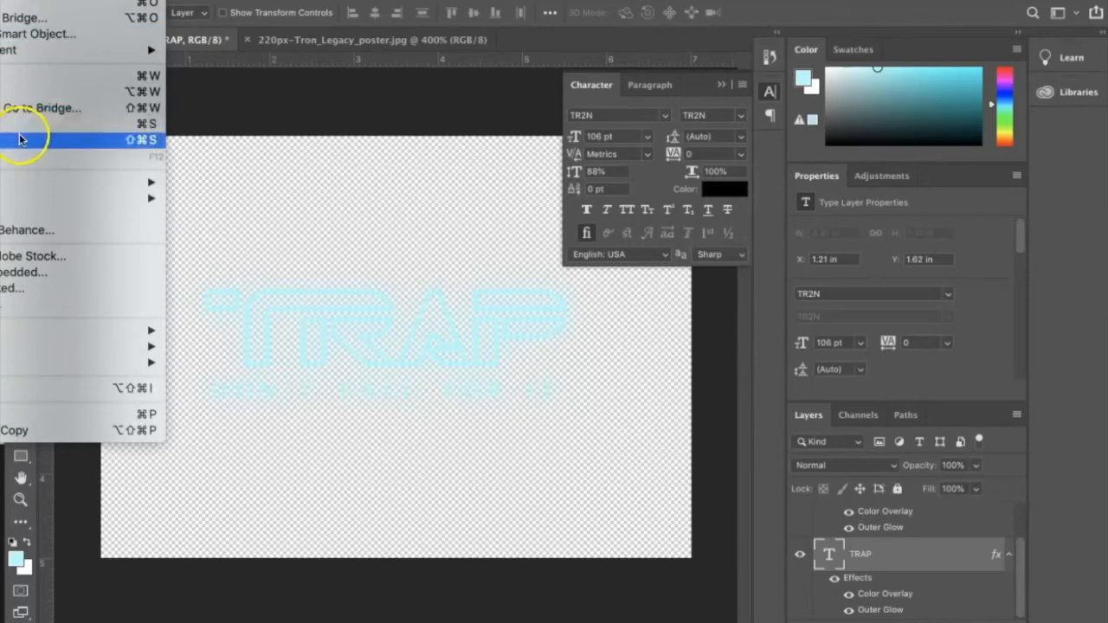
# Save a copy of the artwork to the Desktop as Font.png in PNG format, using the large file size option.
pyautogui.click(23, 136)
pyautogui.click(415, 228)
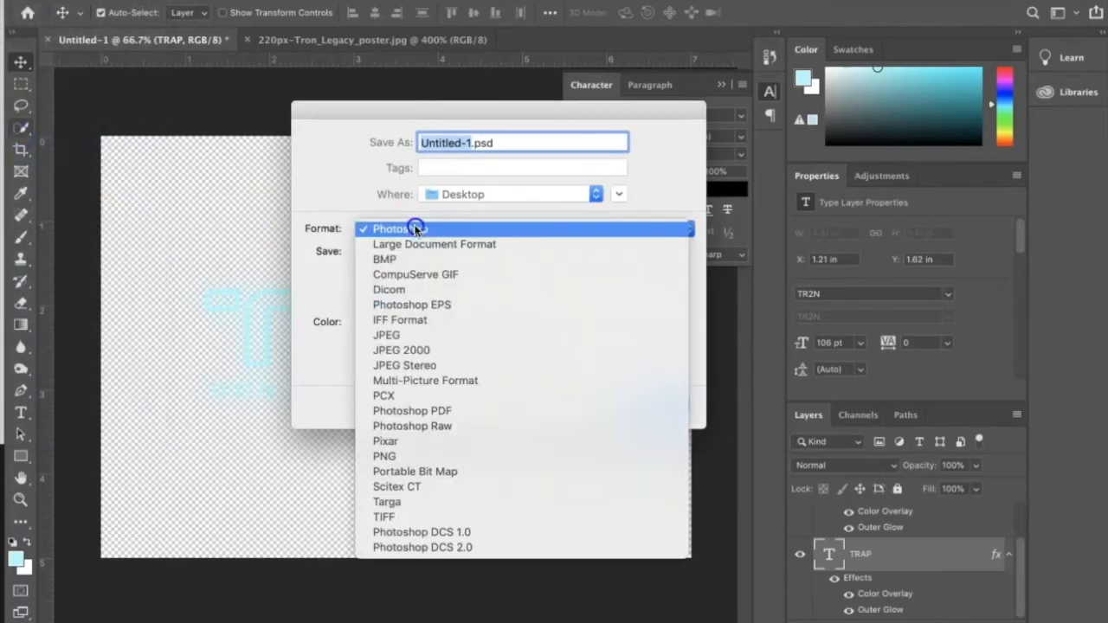
pyautogui.click(422, 454)
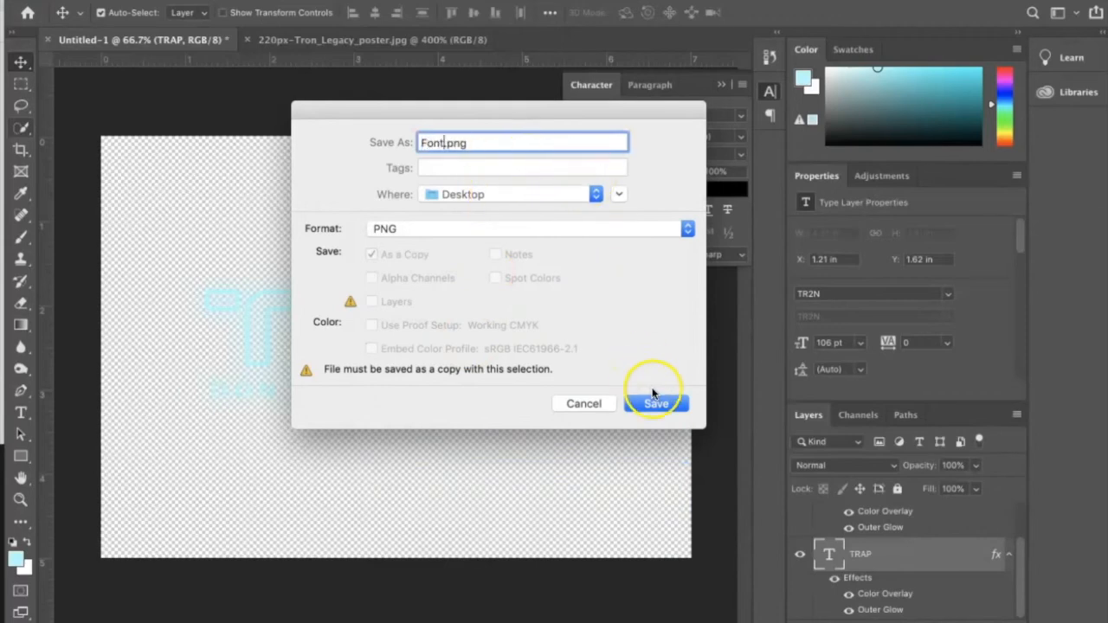
pyautogui.click(658, 403)
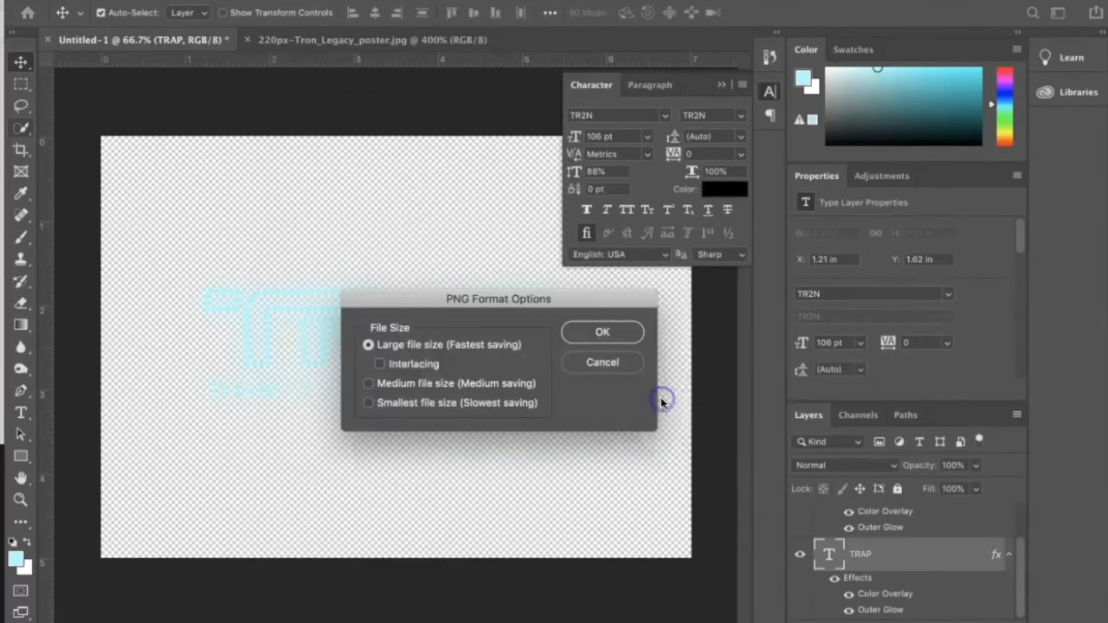
pyautogui.click(599, 332)
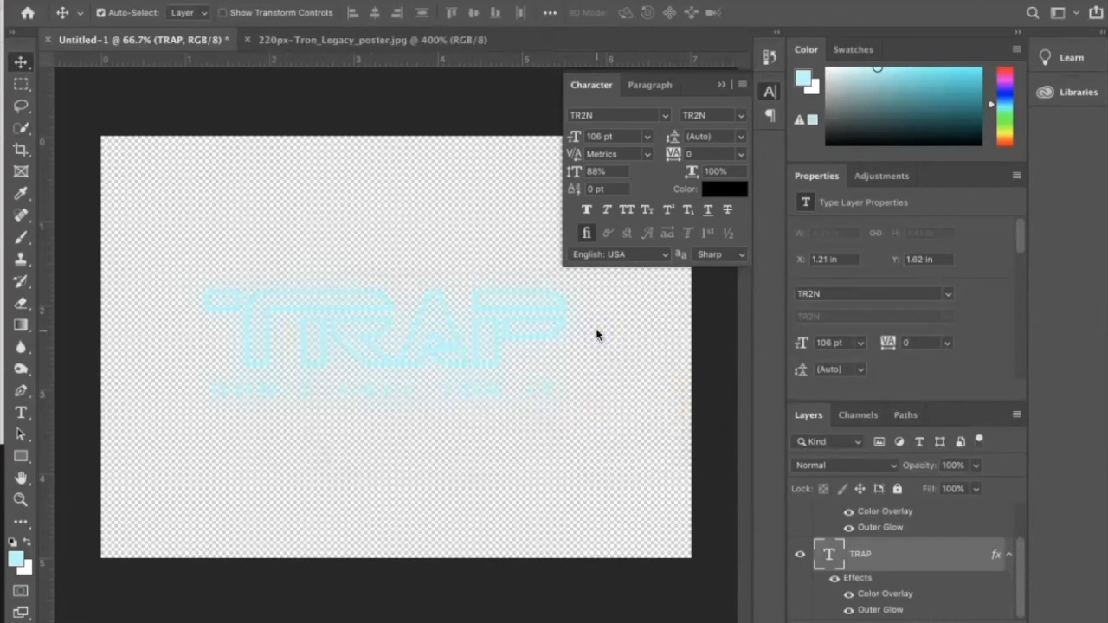